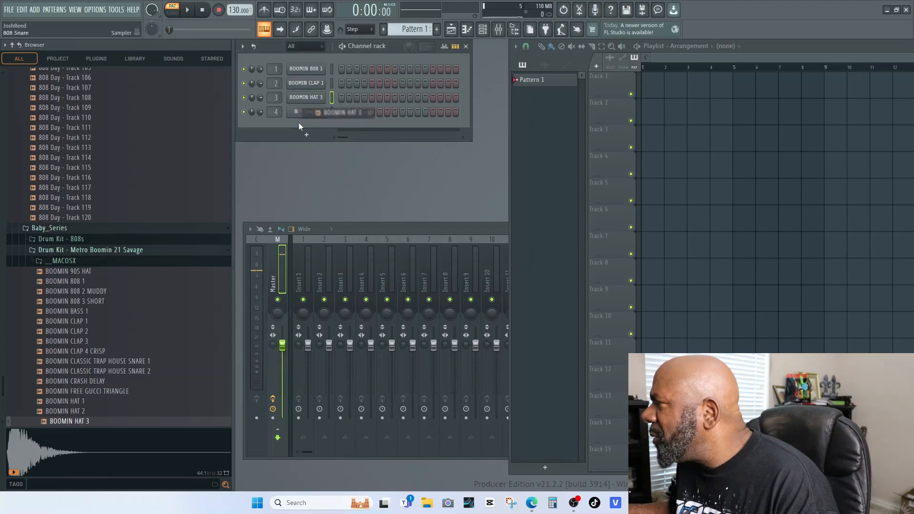
- Audition the open hat, OG 808, rimshot and snap samples in the Metro Boomin 21 Savage drum kit
{"action": "left_click", "coordinate": [79, 207]}
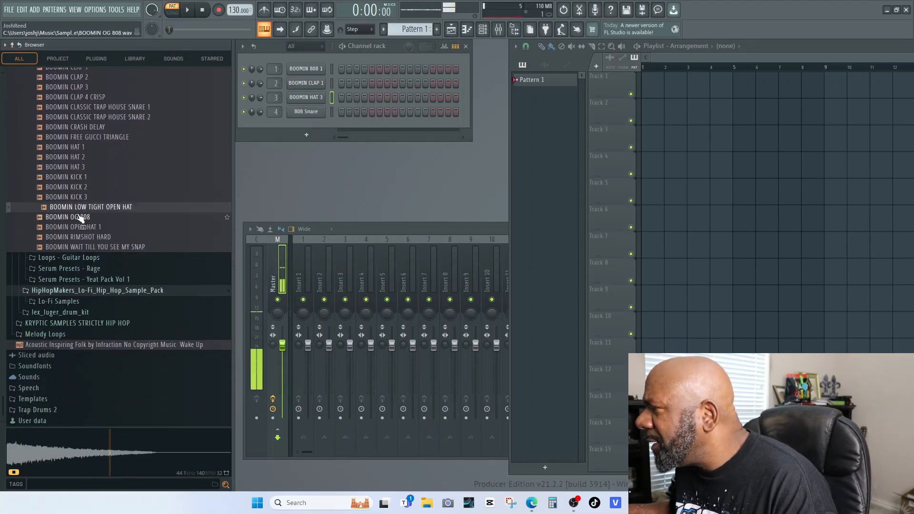
{"action": "left_click", "coordinate": [82, 217]}
{"action": "left_click", "coordinate": [89, 227]}
{"action": "left_click", "coordinate": [90, 238]}
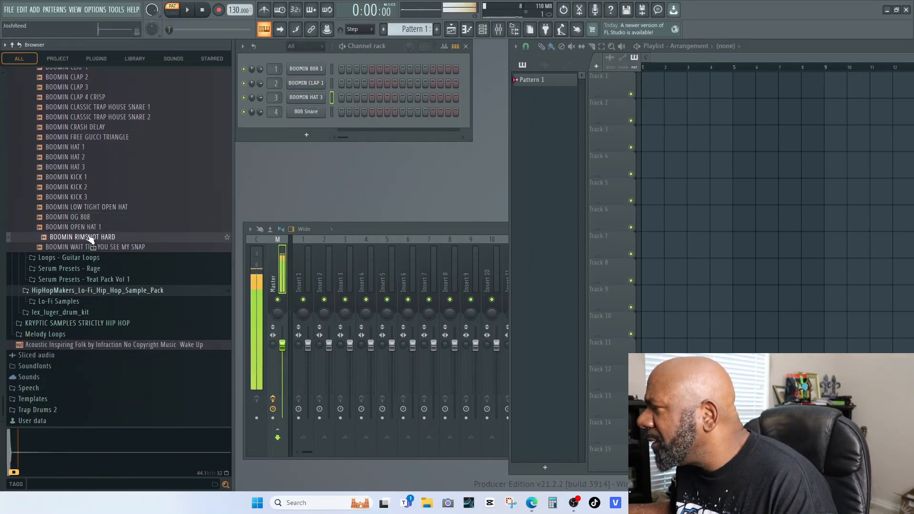
{"action": "left_click", "coordinate": [90, 248]}
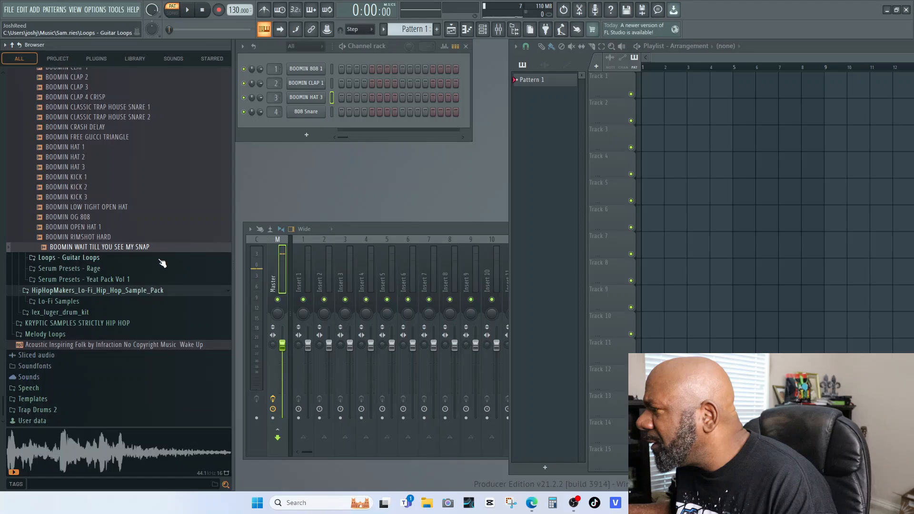
- Open the lex_luger_drum_kit folder and audition its clap, hi-hat, percussion, vox and Trunk Shaker samples
{"action": "left_click", "coordinate": [61, 313]}
{"action": "left_click", "coordinate": [62, 364]}
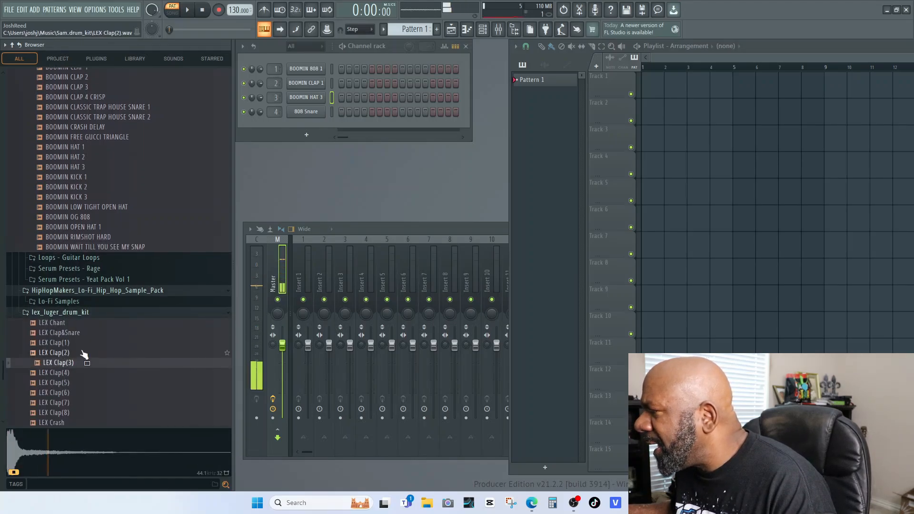
{"action": "scroll", "coordinate": [81, 357], "scroll_direction": "down", "scroll_amount": 15}
{"action": "left_click", "coordinate": [59, 267]}
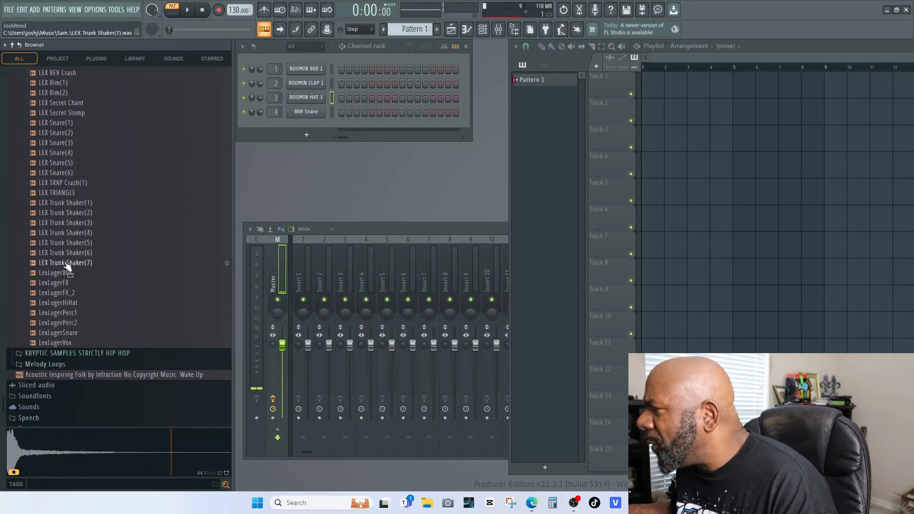
{"action": "left_click", "coordinate": [61, 303]}
{"action": "left_click", "coordinate": [67, 314]}
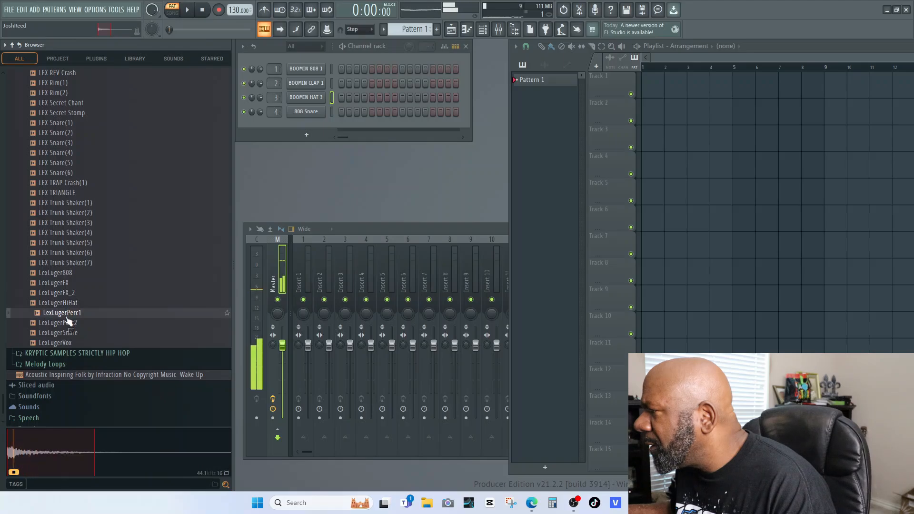
{"action": "left_click", "coordinate": [60, 343]}
{"action": "left_click", "coordinate": [90, 253]}
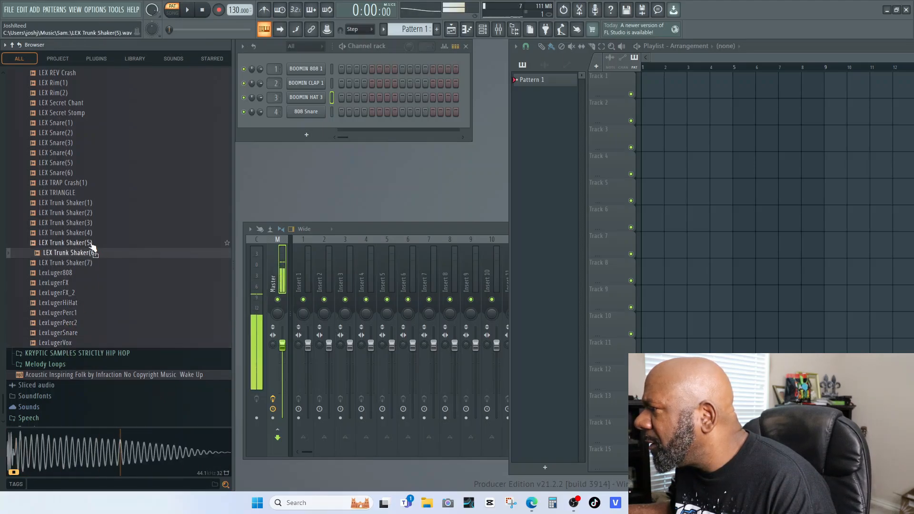
{"action": "left_click", "coordinate": [81, 233]}
{"action": "scroll", "coordinate": [65, 169], "scroll_direction": "up", "scroll_amount": 5}
{"action": "scroll", "coordinate": [65, 169], "scroll_direction": "down", "scroll_amount": 5}
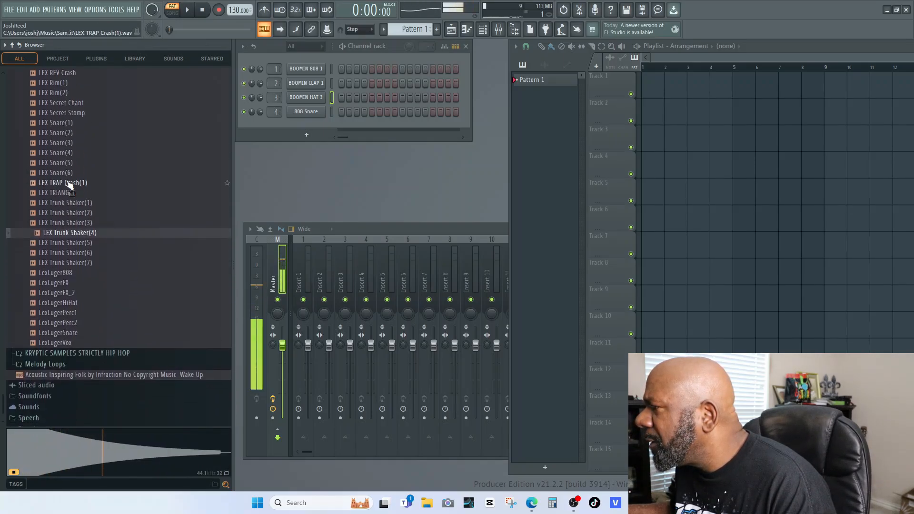
{"action": "left_click", "coordinate": [67, 351]}
{"action": "scroll", "coordinate": [82, 240], "scroll_direction": "up", "scroll_amount": 10}
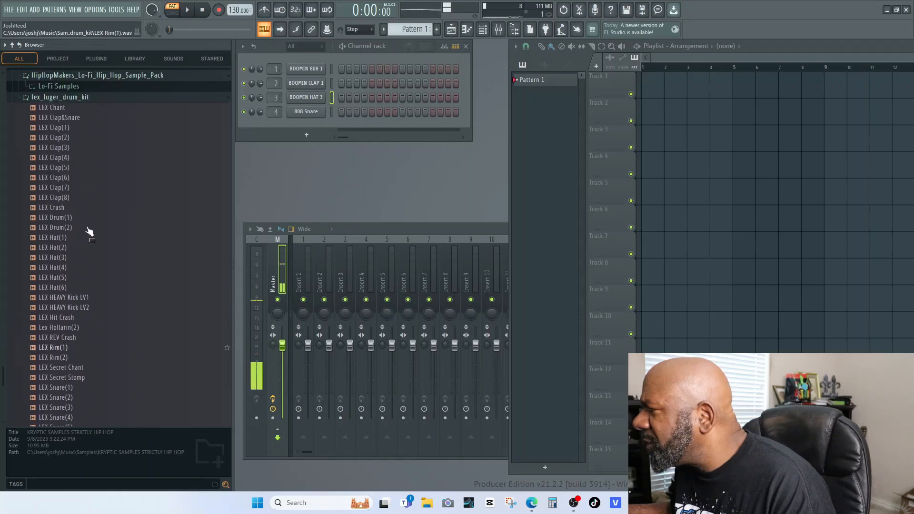
- Audition the 808 Day samples and load 808 Day - Track 26 into a new channel, closing its sampler window
{"action": "scroll", "coordinate": [67, 230], "scroll_direction": "up", "scroll_amount": 5}
{"action": "scroll", "coordinate": [67, 227], "scroll_direction": "up", "scroll_amount": 20}
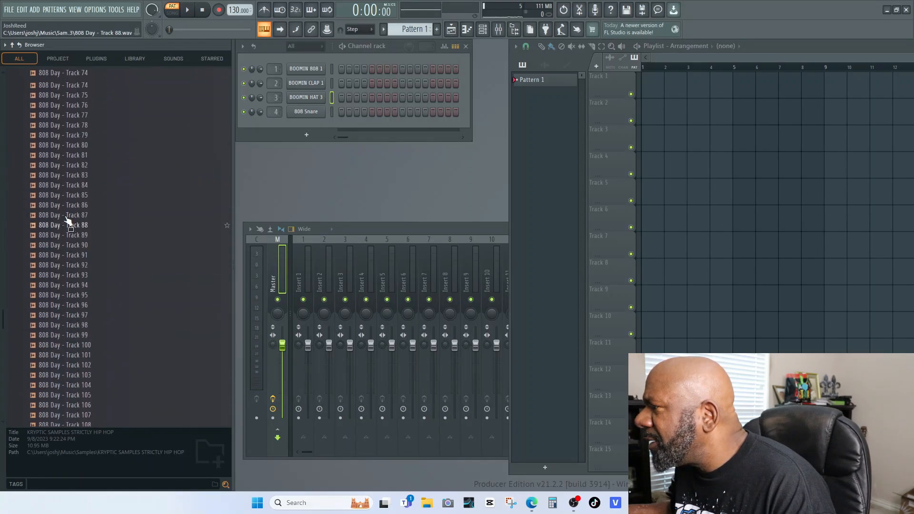
{"action": "left_click", "coordinate": [76, 195]}
{"action": "scroll", "coordinate": [82, 233], "scroll_direction": "up", "scroll_amount": 10}
{"action": "scroll", "coordinate": [80, 236], "scroll_direction": "down", "scroll_amount": 12}
{"action": "left_click", "coordinate": [74, 224]}
{"action": "left_click", "coordinate": [73, 312]}
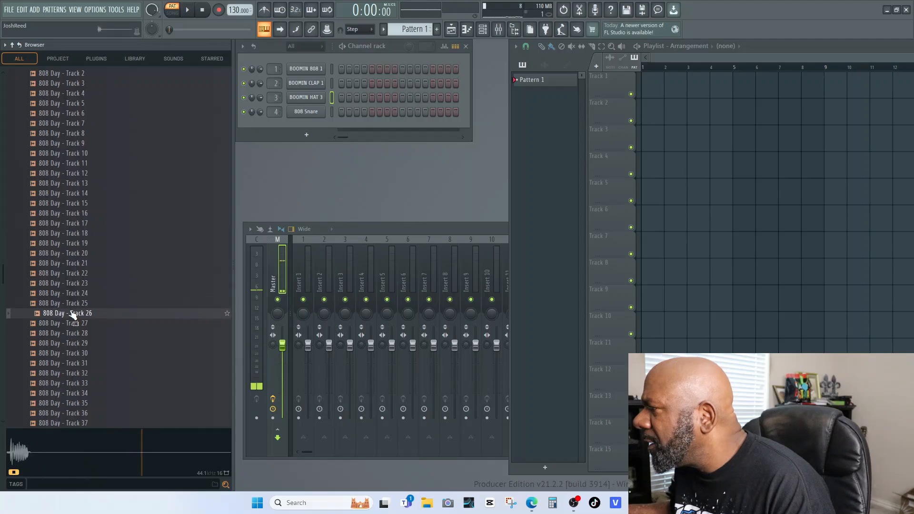
{"action": "right_click", "coordinate": [73, 315]}
{"action": "left_click", "coordinate": [89, 293]}
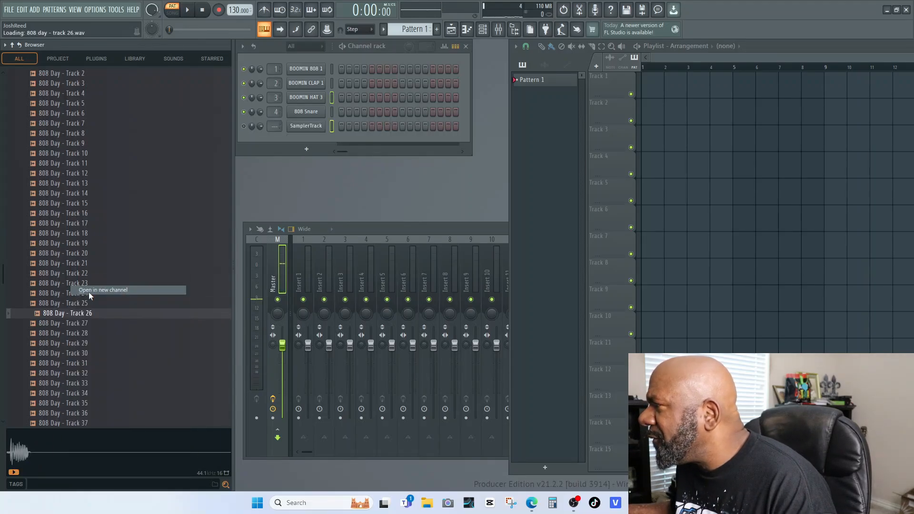
{"action": "left_click", "coordinate": [565, 151]}
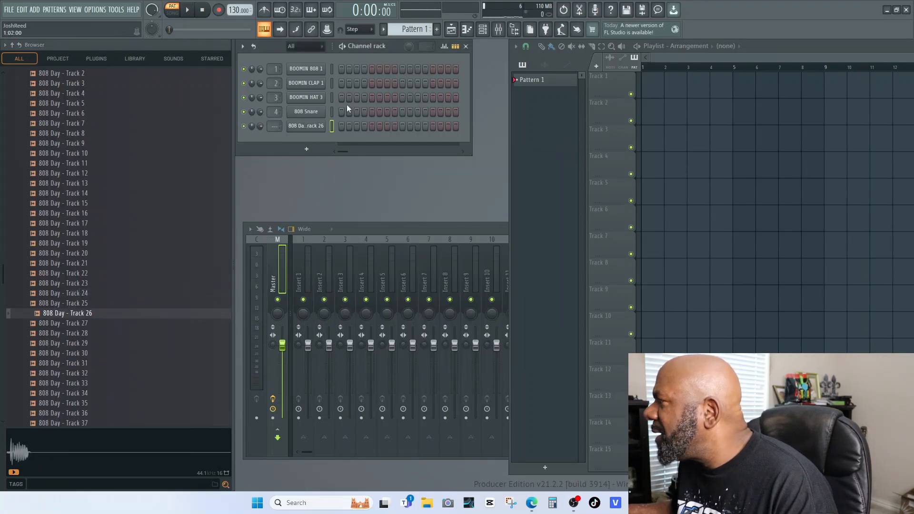
- Delete the 808 Snare channel and route the 808 Day - Track 26 channel to mixer track 4
{"action": "right_click", "coordinate": [314, 112]}
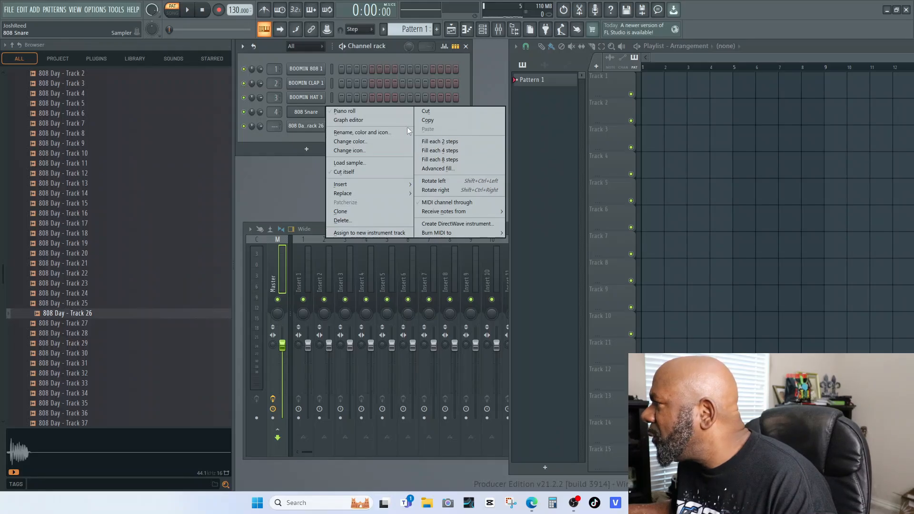
{"action": "left_click", "coordinate": [353, 220]}
{"action": "left_click", "coordinate": [481, 279]}
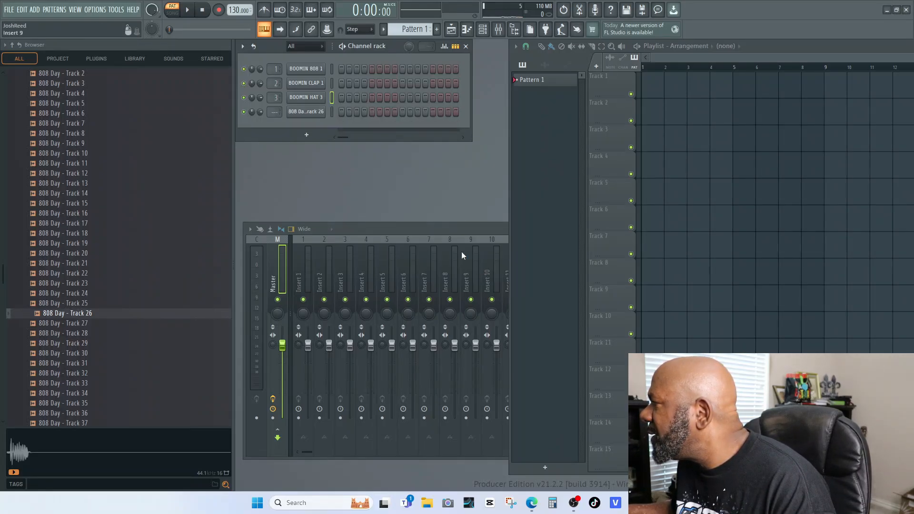
{"action": "left_click_drag", "start_coordinate": [273, 115], "coordinate": [273, 102]}
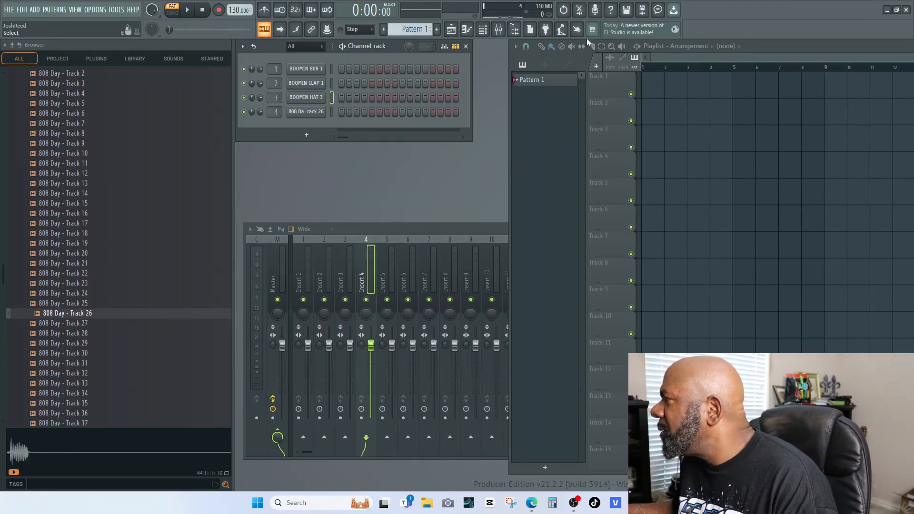
- Set the pattern length to 64 steps and widen the channel rack to show them
{"action": "left_click_drag", "start_coordinate": [425, 46], "coordinate": [425, 60]}
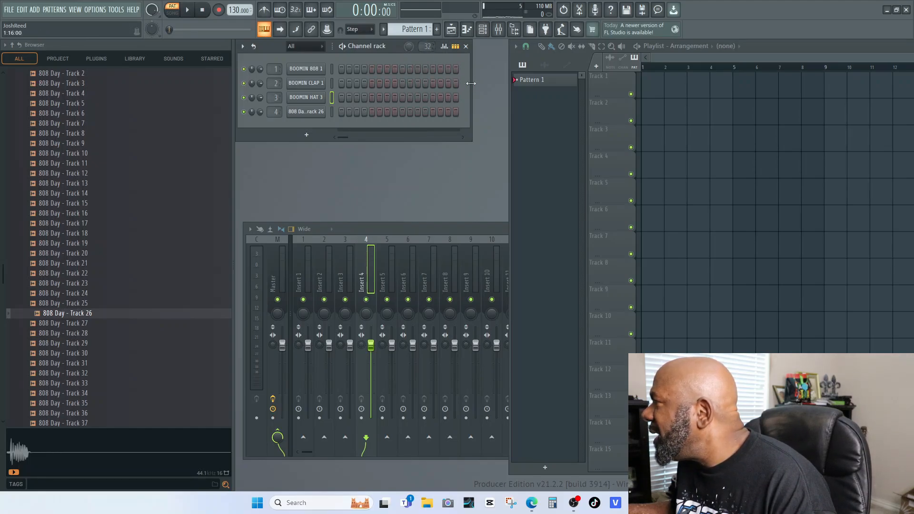
{"action": "left_click_drag", "start_coordinate": [471, 83], "coordinate": [766, 90]}
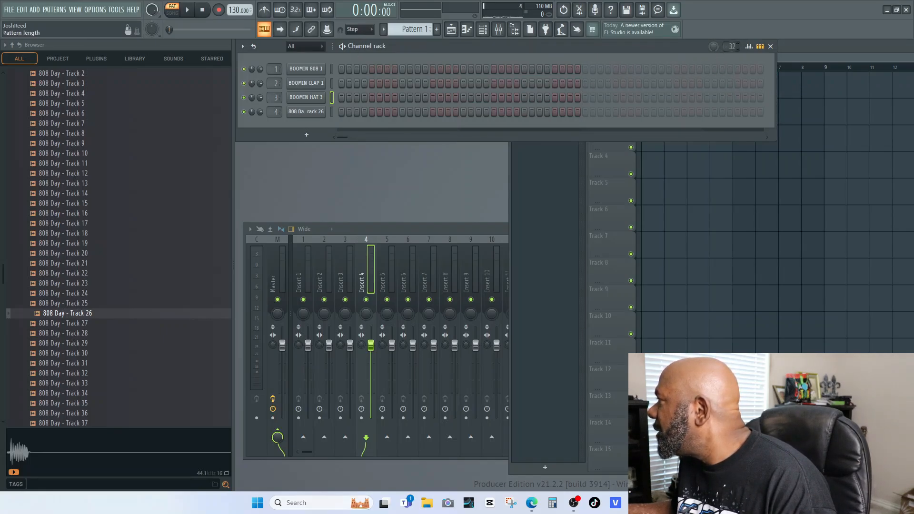
{"action": "left_click_drag", "start_coordinate": [732, 46], "coordinate": [732, 34]}
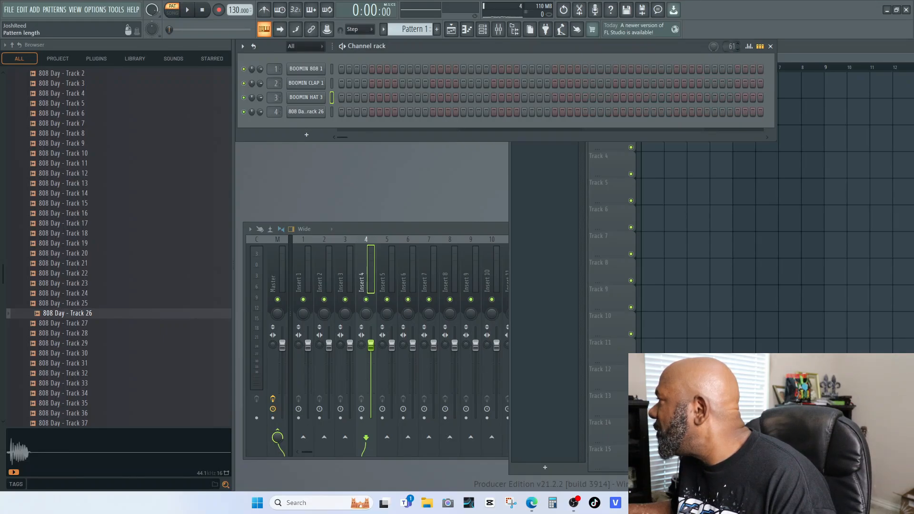
- Record a live hi-hat part into the BOOMIN HAT 3 channel against the metronome, and switch the metronome off when finished
{"action": "right_click", "coordinate": [310, 98]}
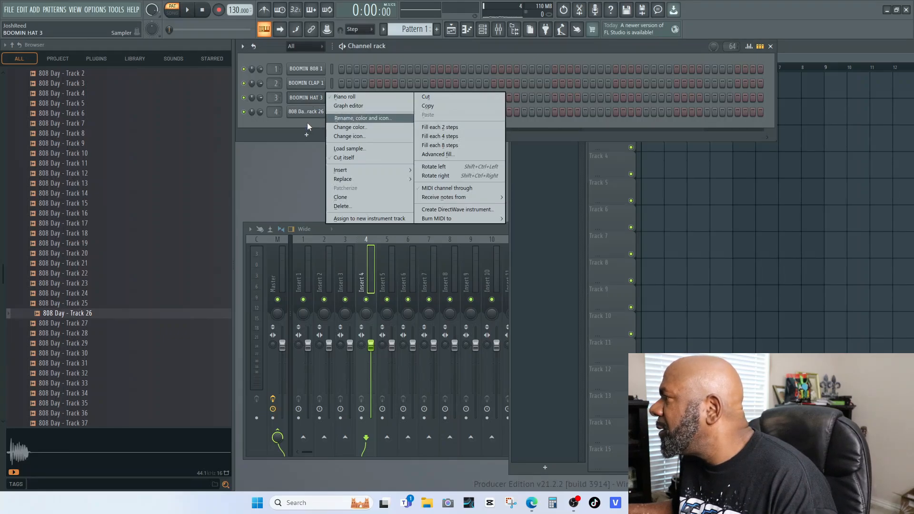
{"action": "left_click", "coordinate": [304, 113]}
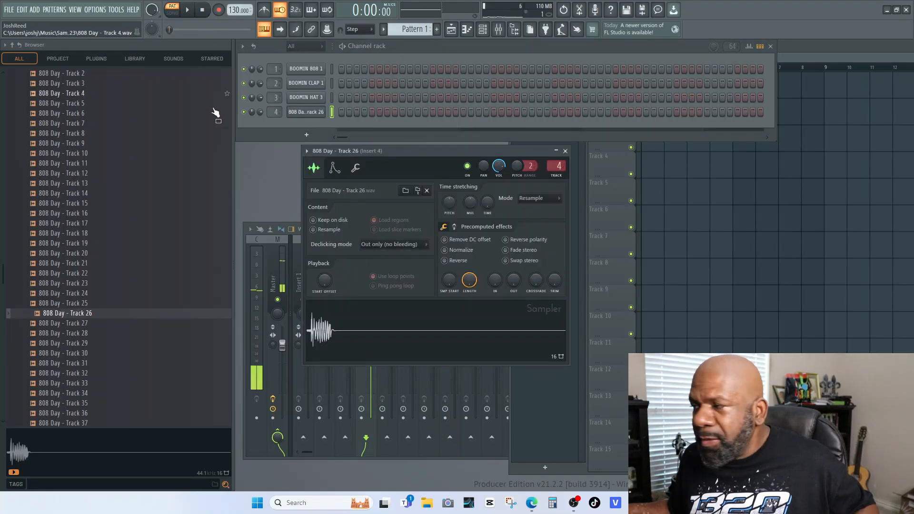
{"action": "left_click", "coordinate": [316, 98]}
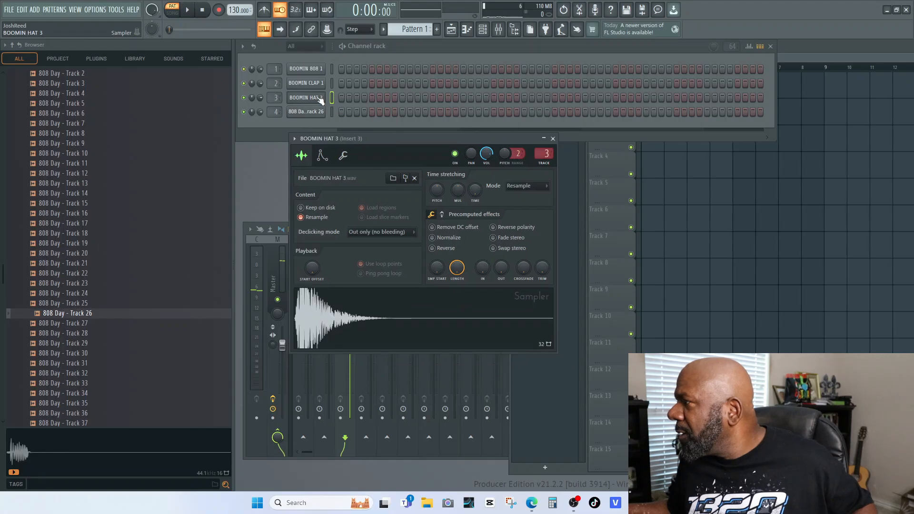
{"action": "left_click", "coordinate": [219, 10]}
{"action": "left_click", "coordinate": [189, 10]}
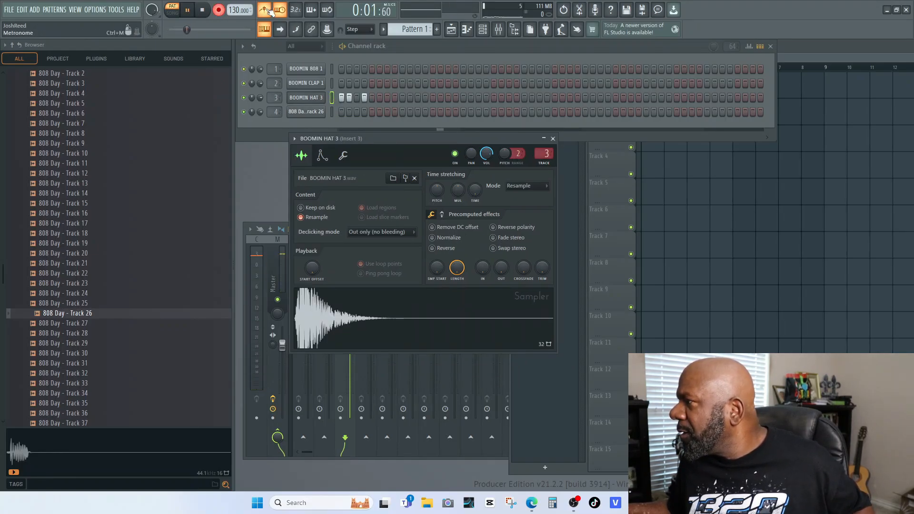
{"action": "left_click", "coordinate": [202, 10]}
{"action": "left_click", "coordinate": [192, 12]}
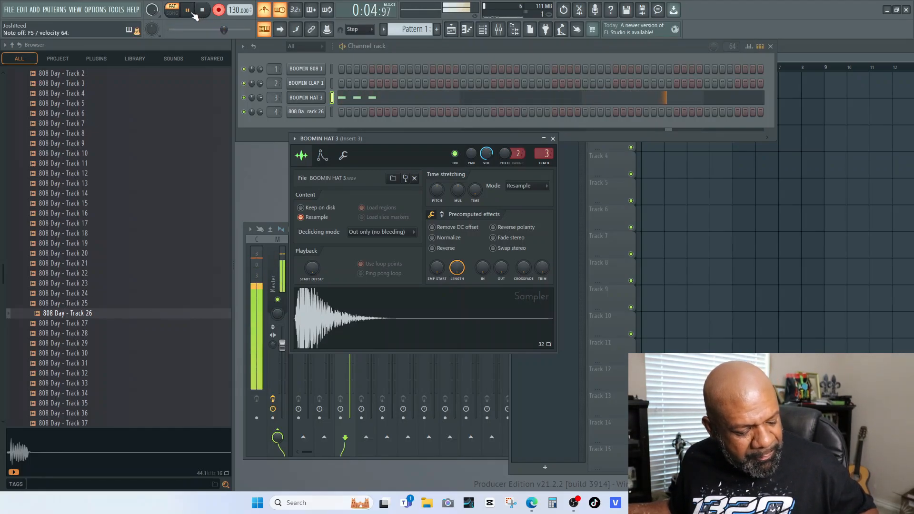
{"action": "left_click", "coordinate": [202, 9]}
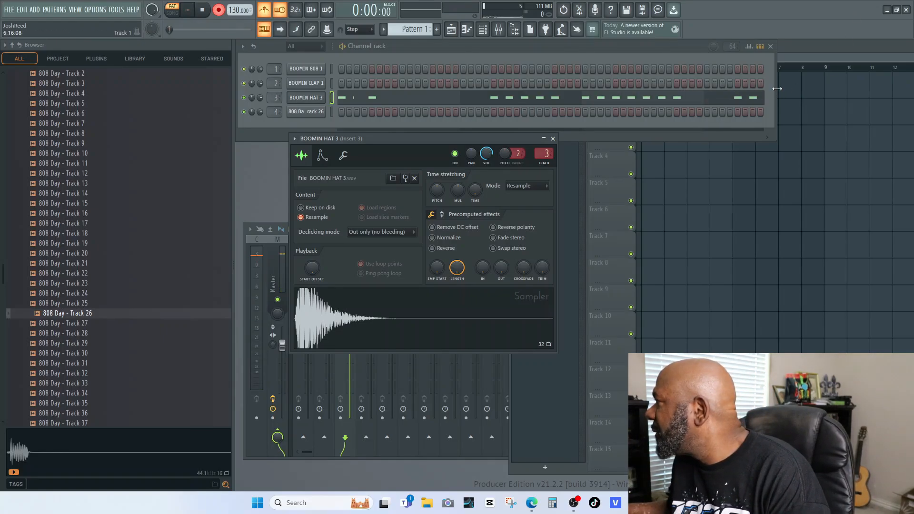
{"action": "left_click", "coordinate": [265, 11]}
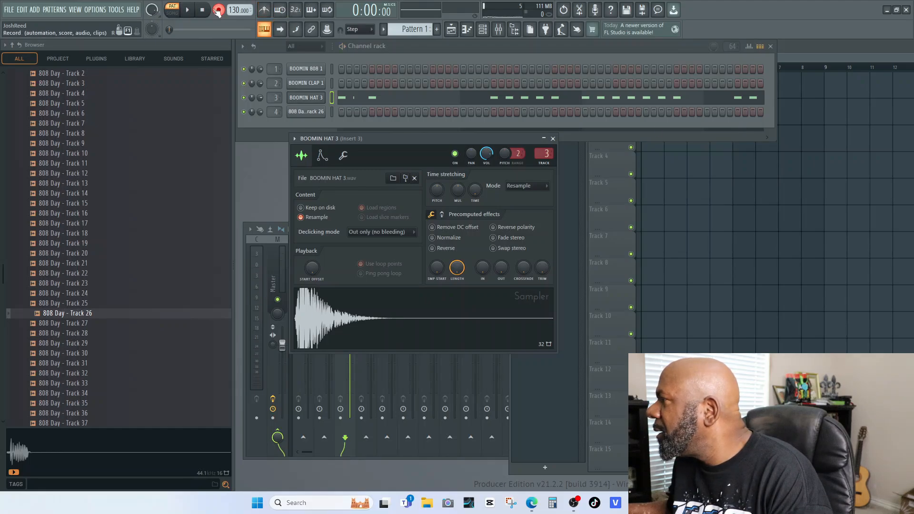
- Widen the channel rack further during playback and place BOOMIN CLAP 1 hits on steps 9, 25, 41 and 57
{"action": "key", "text": "space"}
{"action": "left_click_drag", "start_coordinate": [776, 103], "coordinate": [838, 115]}
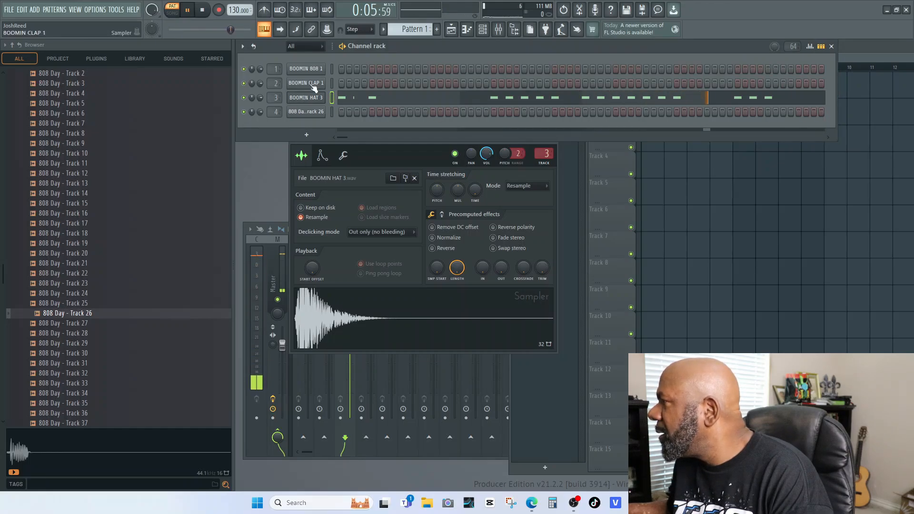
{"action": "key", "text": "space"}
{"action": "left_click", "coordinate": [402, 83]}
{"action": "left_click", "coordinate": [525, 84]}
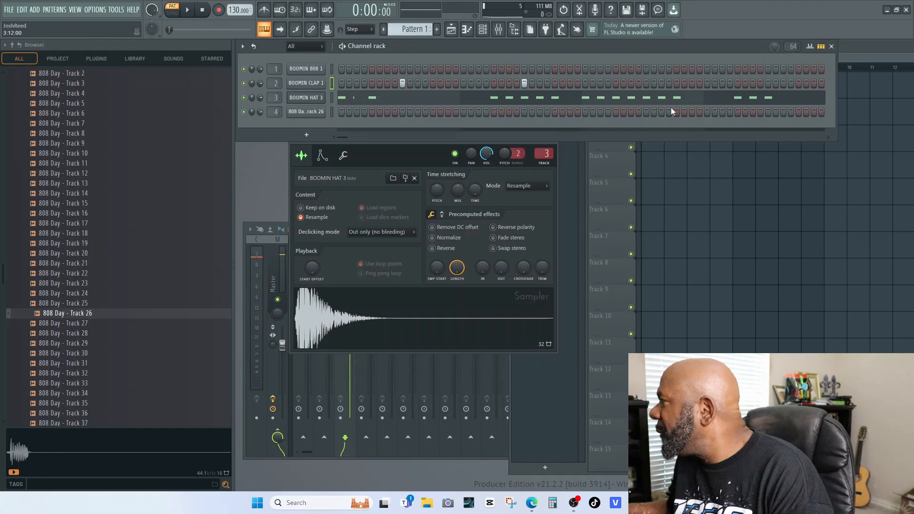
- Rehearse over the looping pattern and record a sparse live part into the 808 Day - Track 26 channel
{"action": "key", "text": "space"}
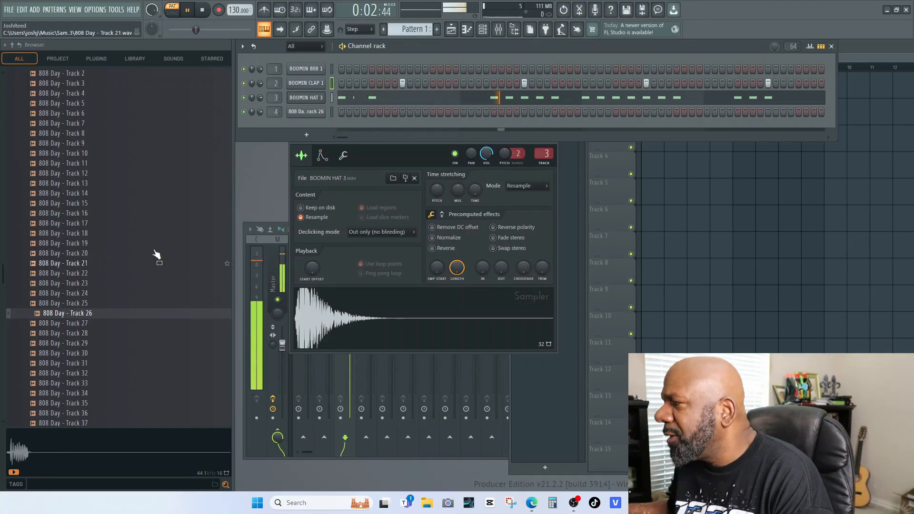
{"action": "left_click", "coordinate": [312, 112]}
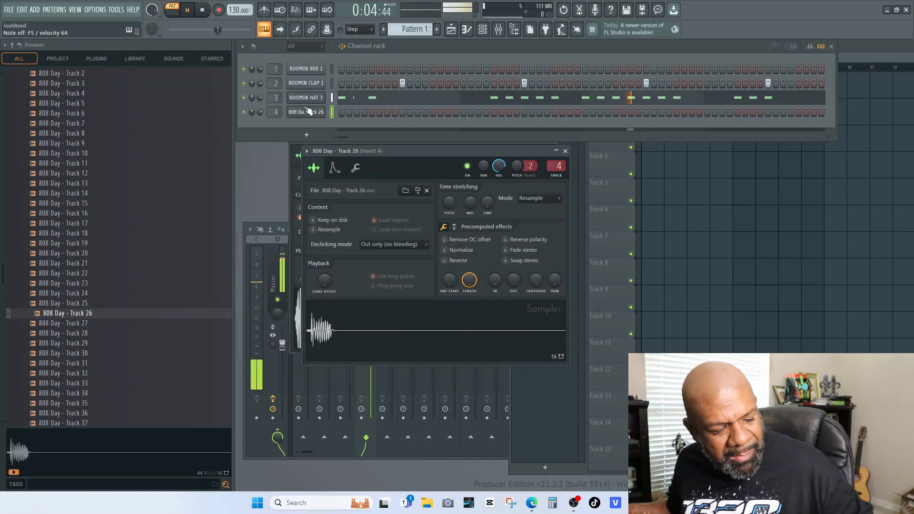
{"action": "left_click", "coordinate": [204, 12]}
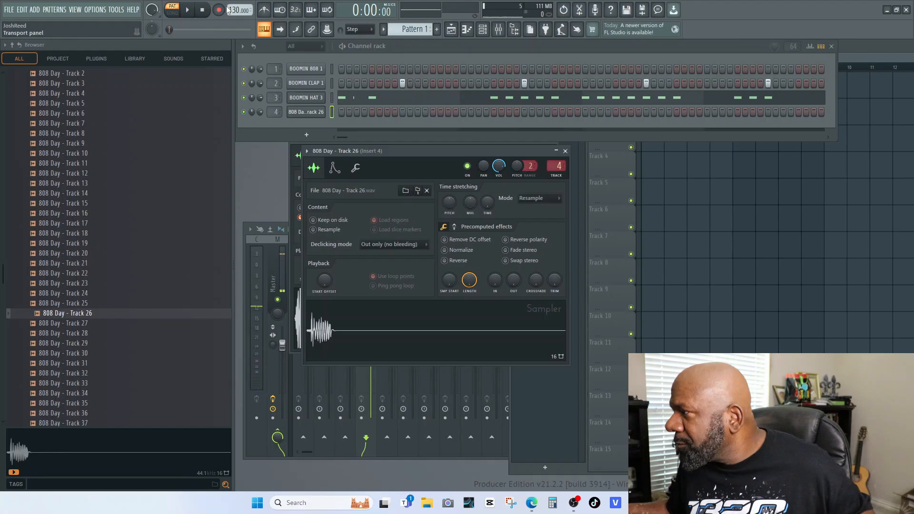
{"action": "left_click", "coordinate": [188, 11]}
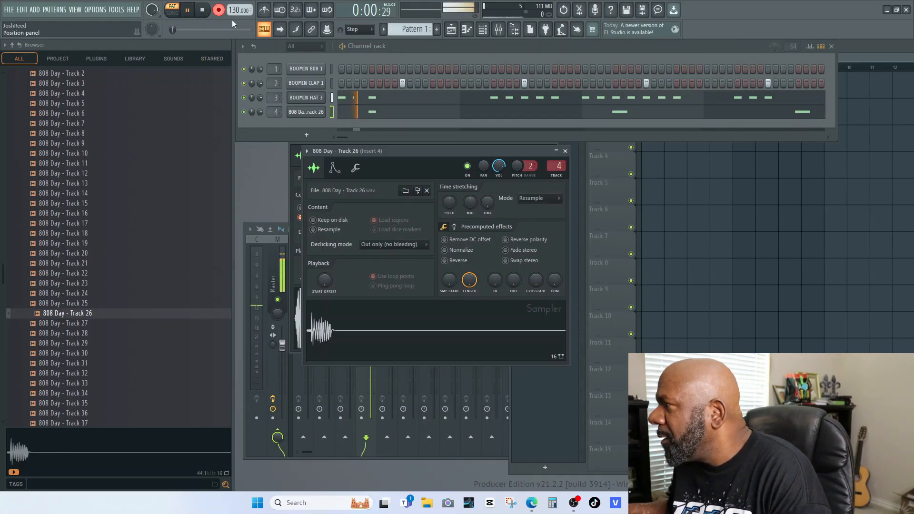
{"action": "key", "text": "space"}
- Add a Sytrus instrument channel and load its Majesty brass preset
{"action": "left_click", "coordinate": [34, 9]}
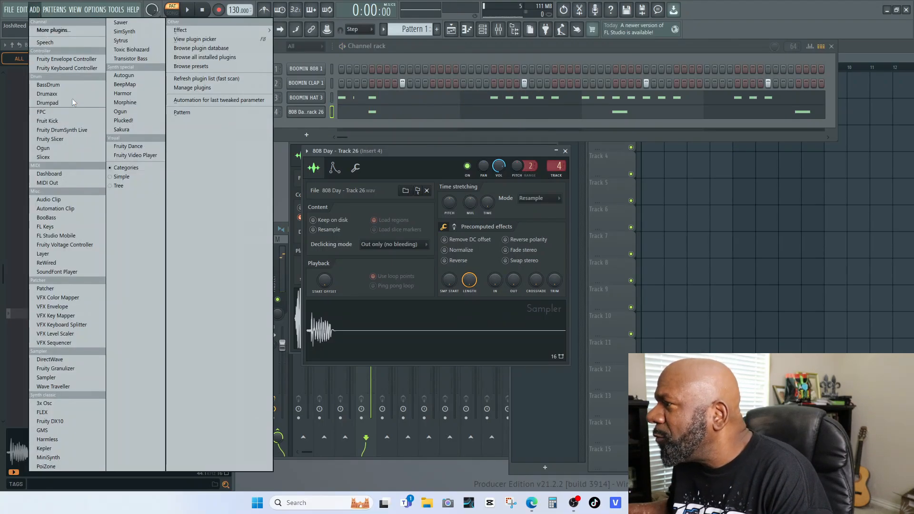
{"action": "left_click", "coordinate": [121, 40]}
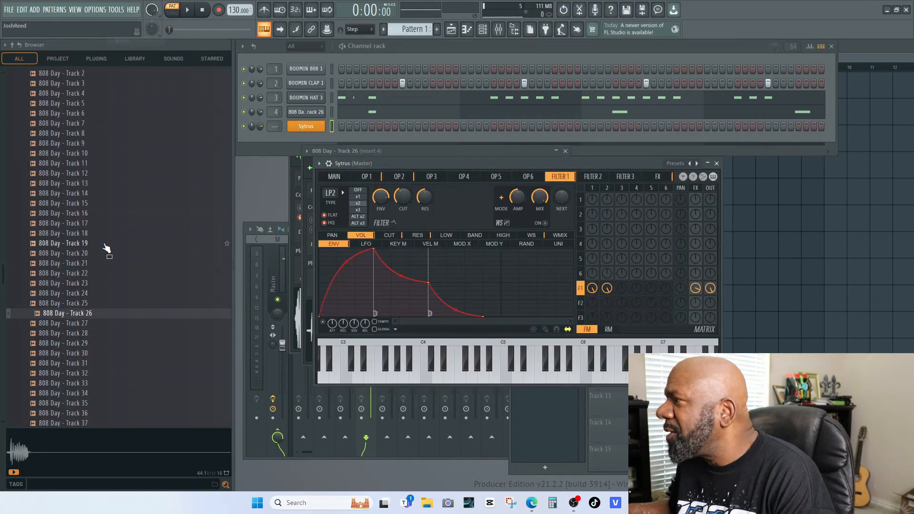
{"action": "left_click", "coordinate": [320, 164]}
{"action": "mouse_move", "coordinate": [342, 187]}
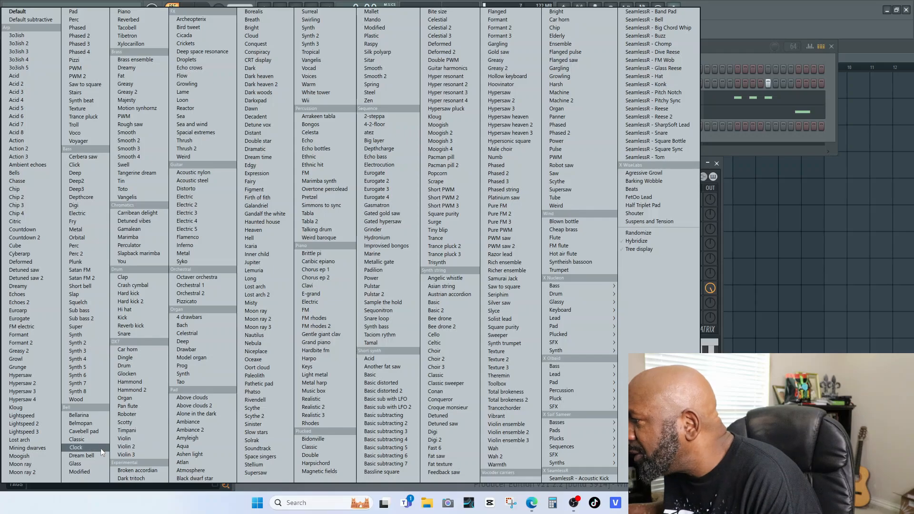
{"action": "left_click", "coordinate": [145, 101]}
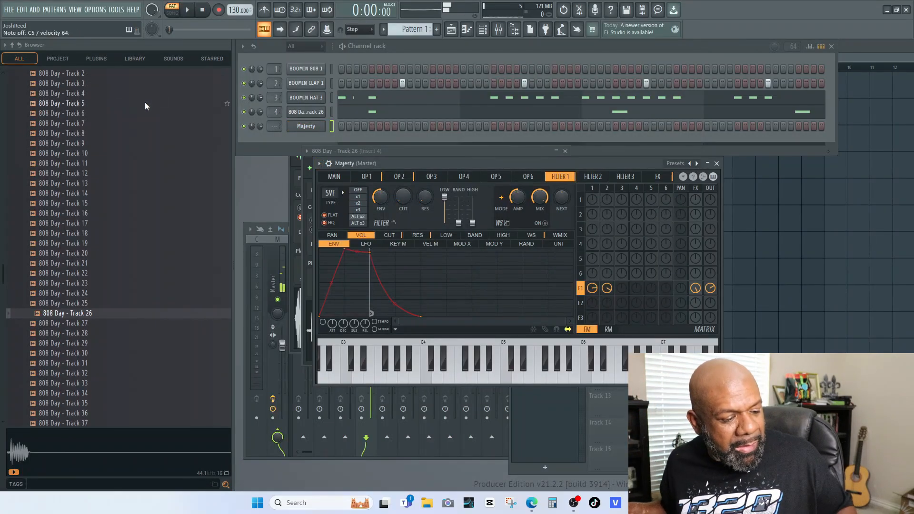
- Try out the Fat brass, Voices and Organ presets in the Sytrus channel
{"action": "left_click", "coordinate": [320, 163]}
{"action": "left_click", "coordinate": [336, 190]}
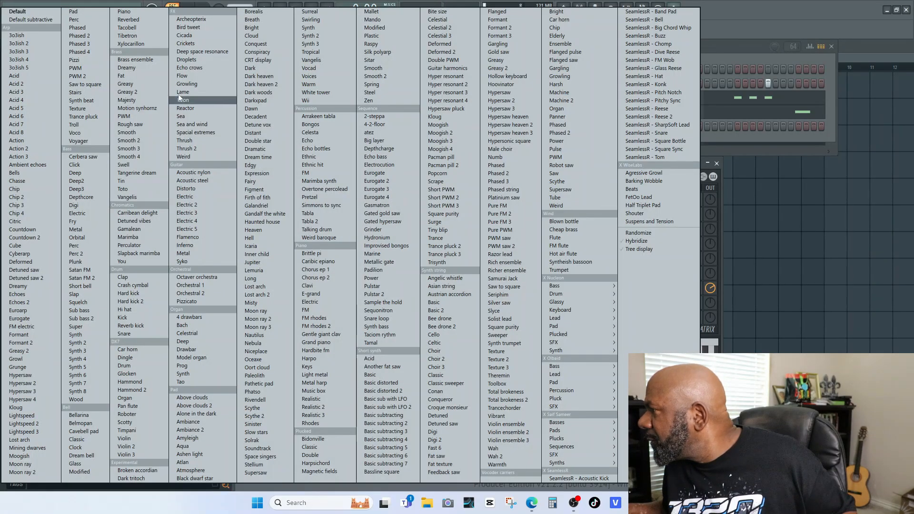
{"action": "left_click", "coordinate": [135, 77]}
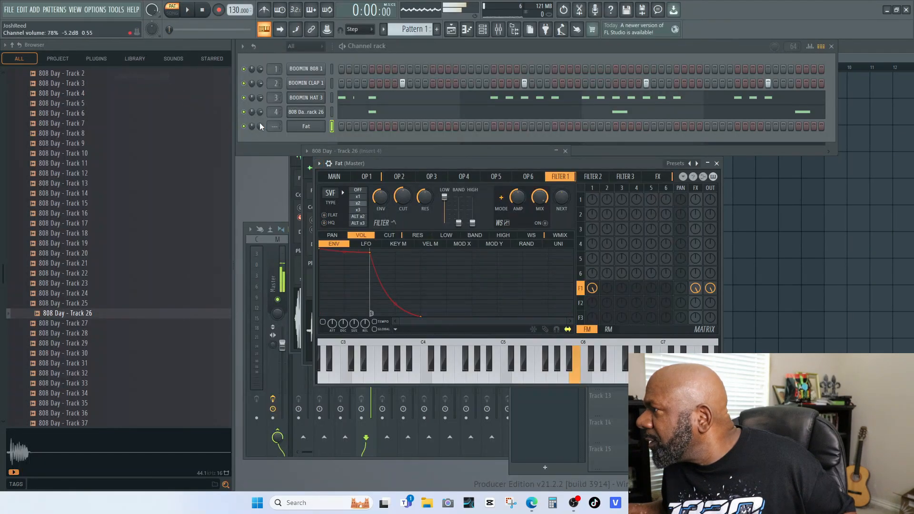
{"action": "left_click", "coordinate": [319, 163]}
{"action": "left_click", "coordinate": [341, 187]}
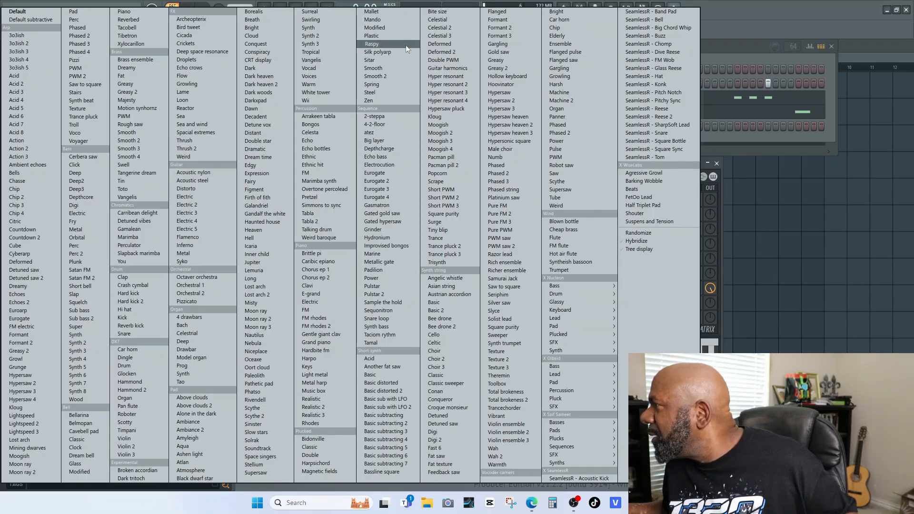
{"action": "left_click", "coordinate": [307, 76]}
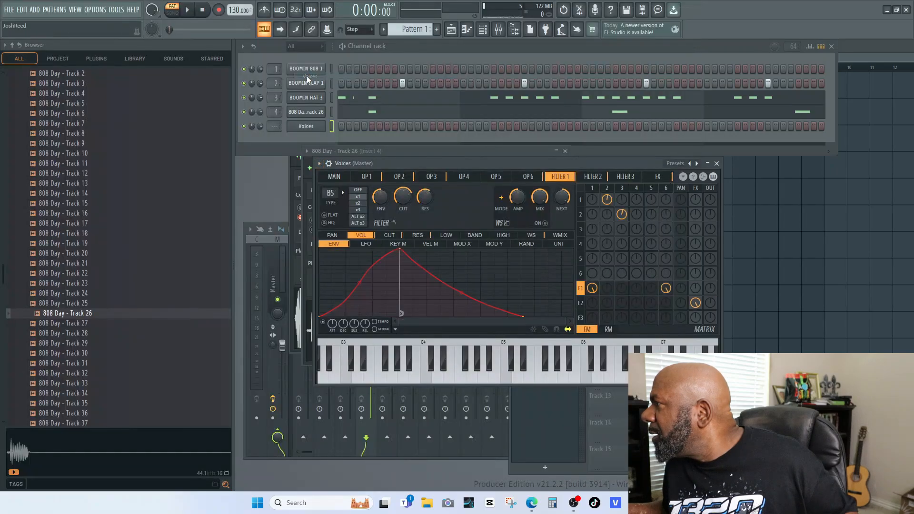
{"action": "left_click", "coordinate": [320, 164]}
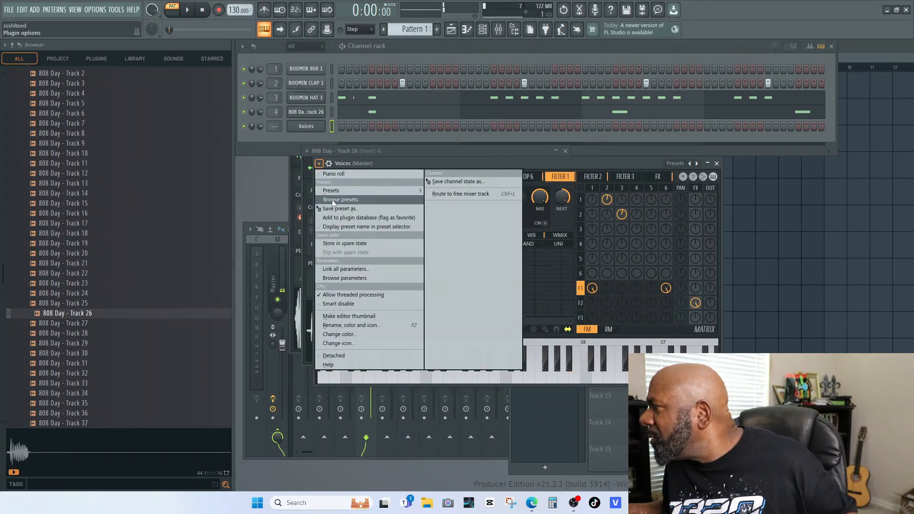
{"action": "mouse_move", "coordinate": [334, 193]}
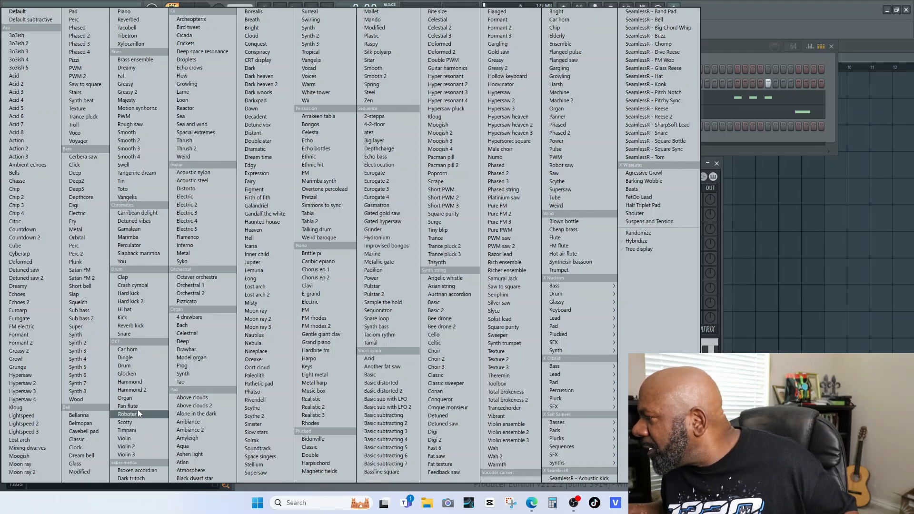
{"action": "left_click", "coordinate": [139, 396]}
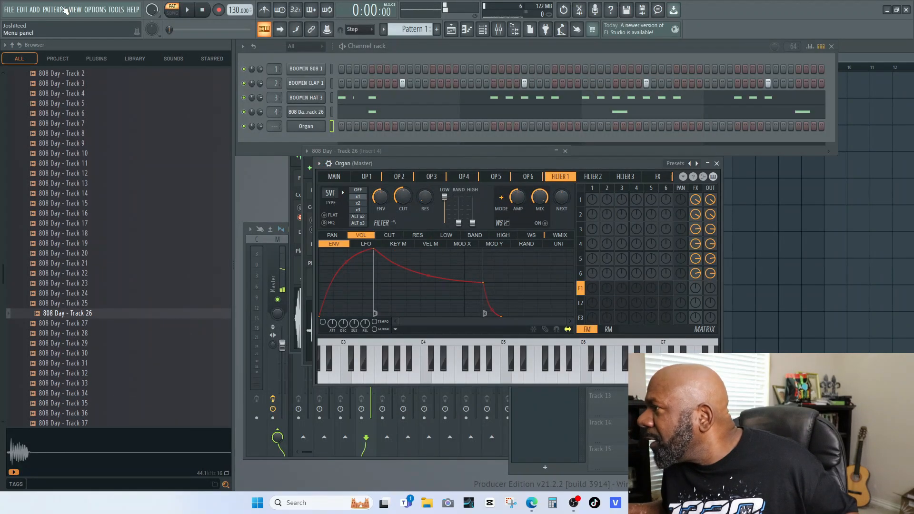
- Load the FM flute preset into Sytrus and record a live melody with notes every four steps, starting on input
{"action": "left_click", "coordinate": [34, 10]}
{"action": "left_click", "coordinate": [330, 164]}
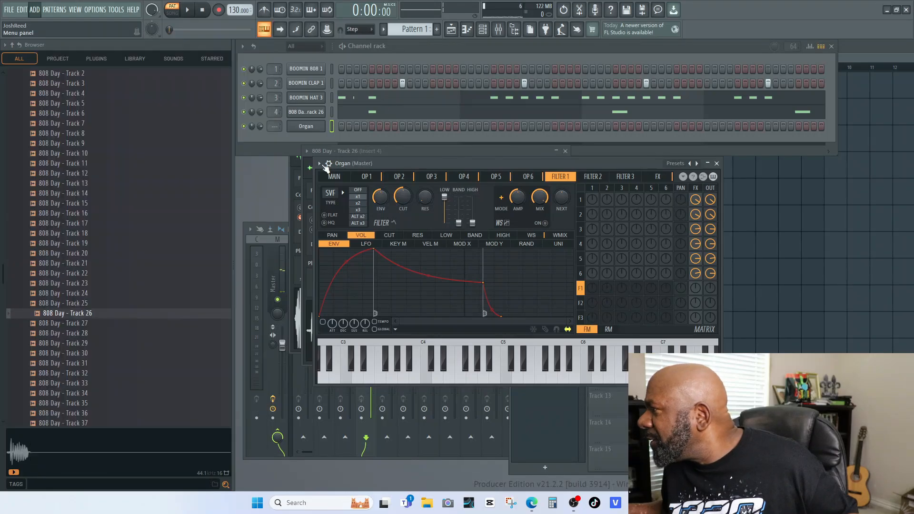
{"action": "left_click", "coordinate": [327, 163]}
{"action": "mouse_move", "coordinate": [392, 199]}
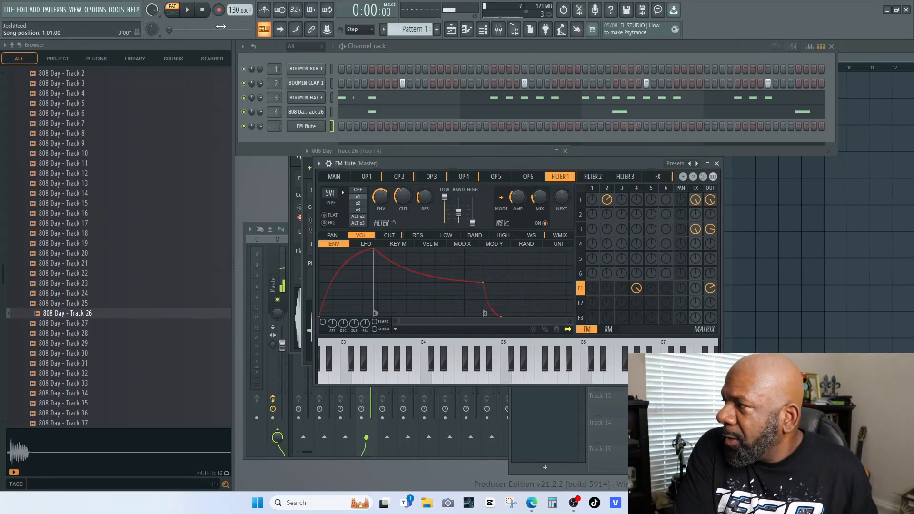
{"action": "left_click", "coordinate": [281, 11]}
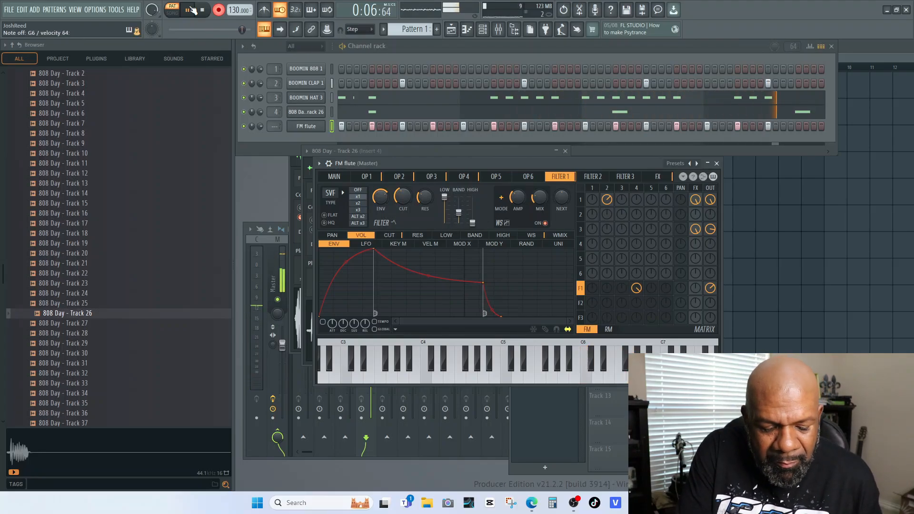
{"action": "key", "text": "space"}
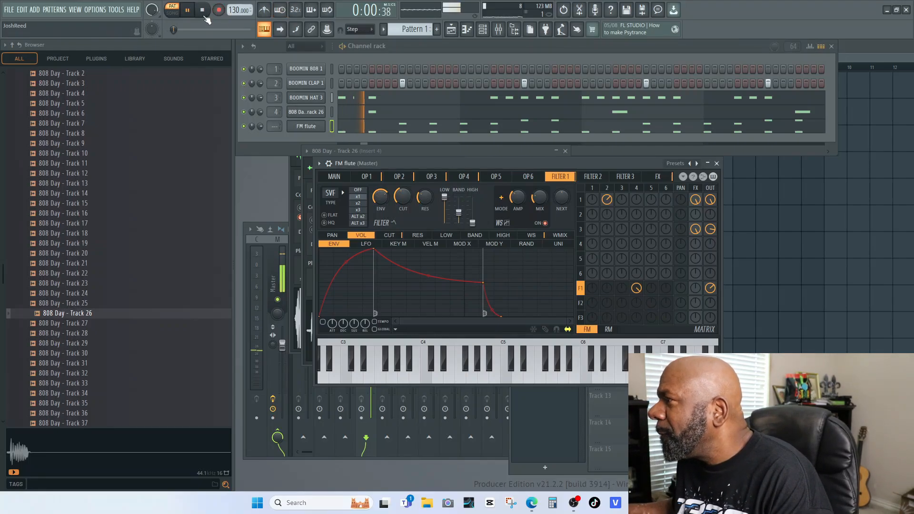
- Record a sparse live bass part into the BOOMIN 808 1 channel, with recording set to wait for input
{"action": "left_click", "coordinate": [317, 69]}
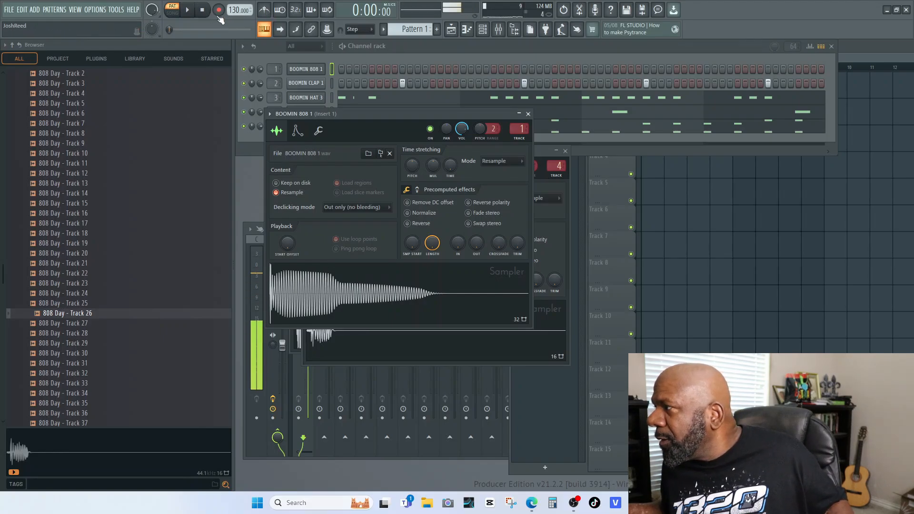
{"action": "left_click", "coordinate": [191, 12]}
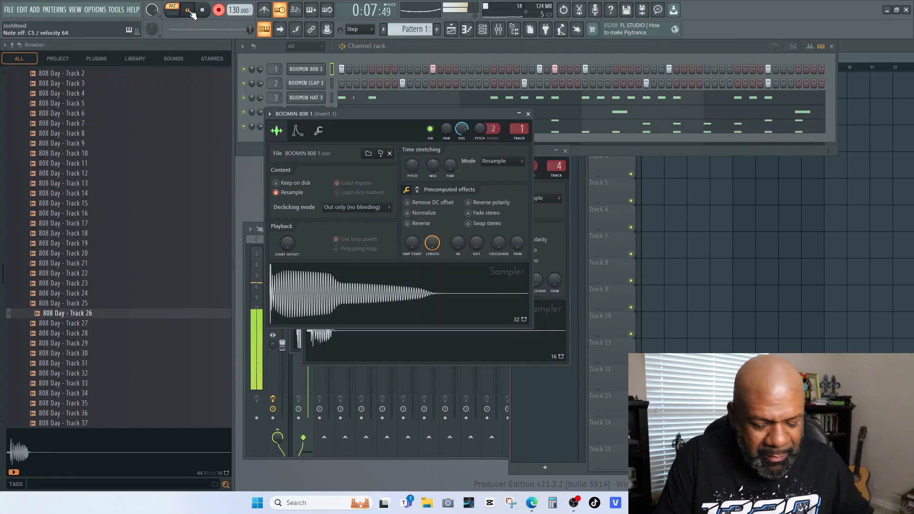
{"action": "left_click", "coordinate": [191, 11]}
- Set the 808 Day - Track 26 channel to cut group 1, cut by group 1, and close its settings
{"action": "right_click", "coordinate": [322, 71]}
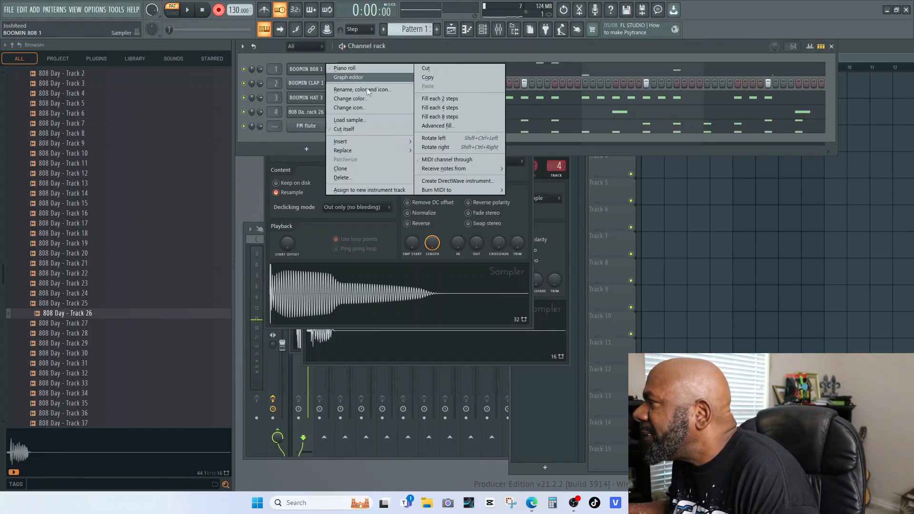
{"action": "left_click", "coordinate": [305, 69]}
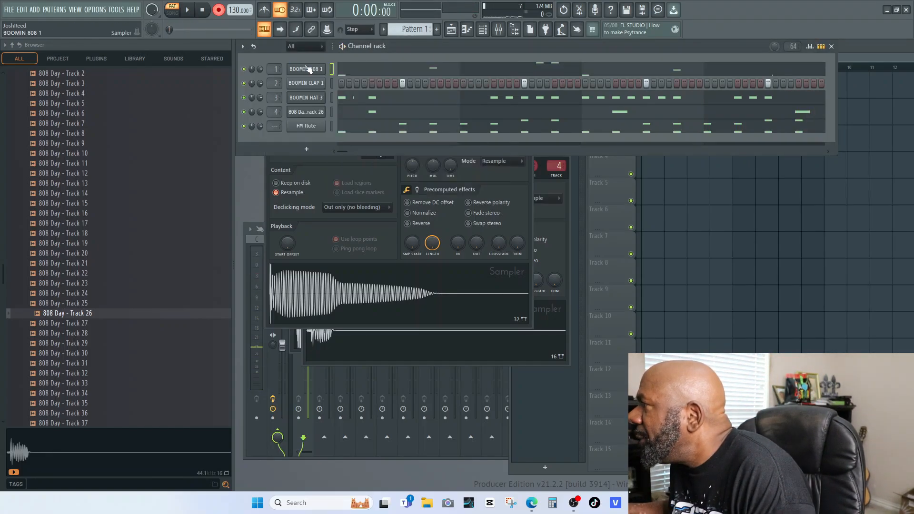
{"action": "left_click", "coordinate": [308, 70]}
{"action": "left_click", "coordinate": [358, 171]}
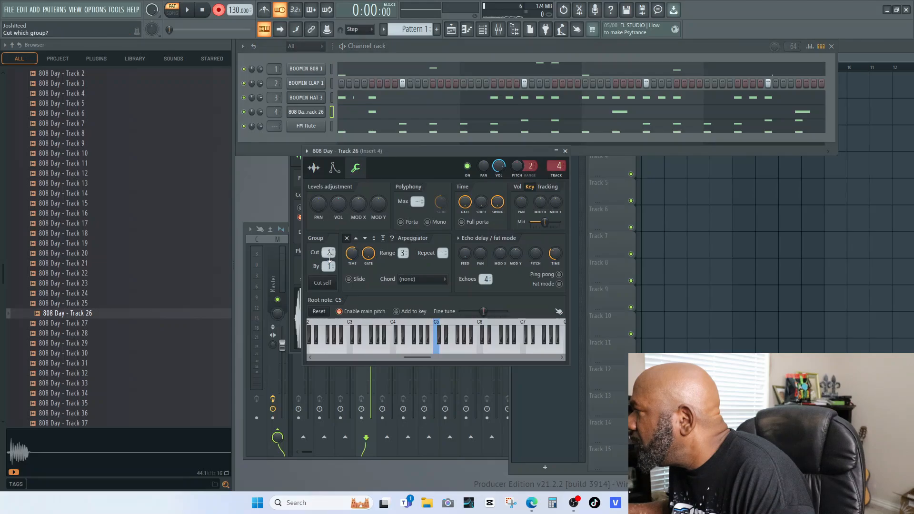
{"action": "left_click", "coordinate": [567, 152]}
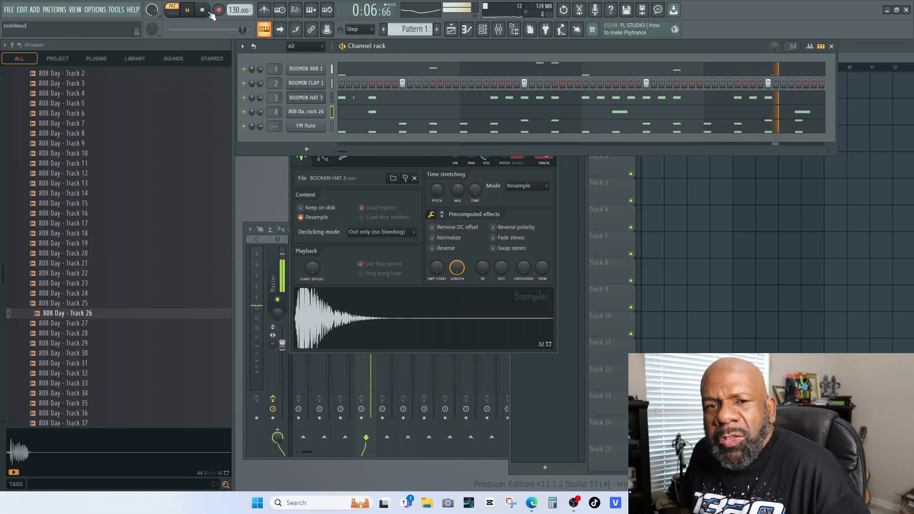
- Adjust the C#5 note at bar 4, step 9 in the BOOMIN 808 1 piano roll and play the pattern
{"action": "key", "text": "space"}
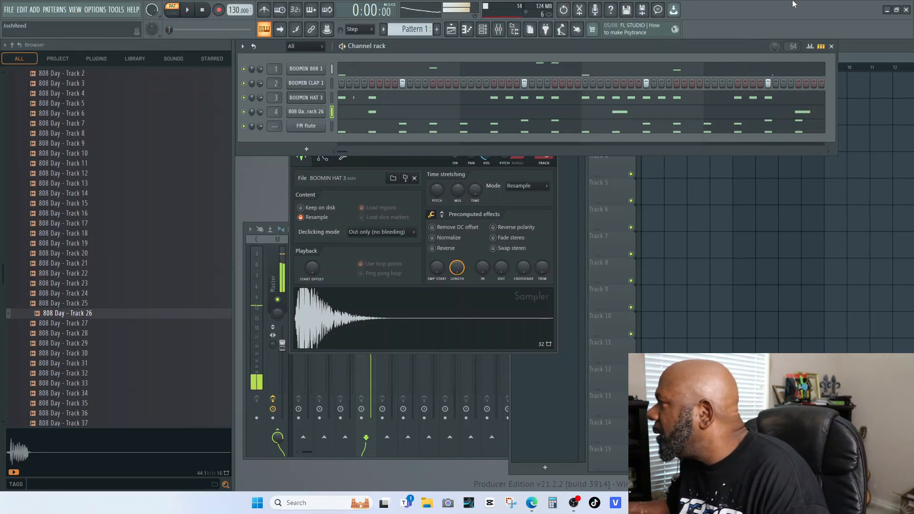
{"action": "left_click", "coordinate": [657, 70]}
{"action": "left_click_drag", "start_coordinate": [591, 104], "coordinate": [755, 118]}
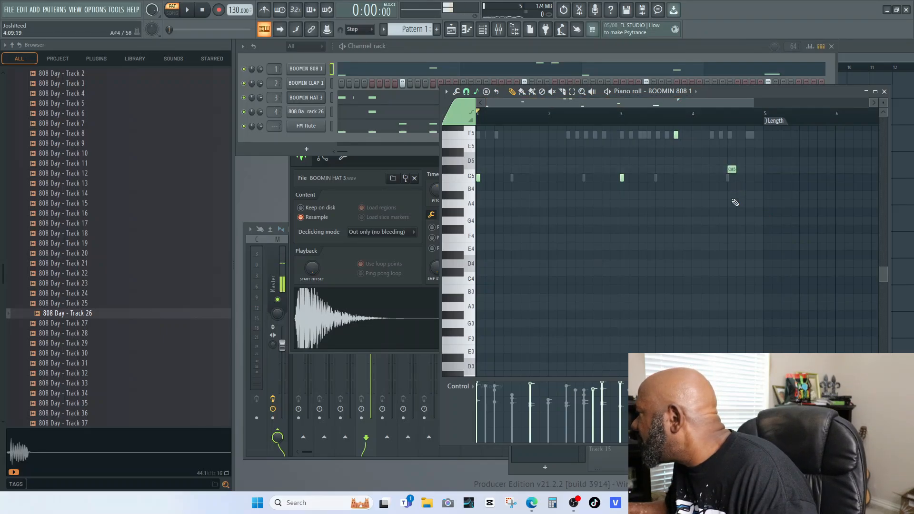
{"action": "left_click", "coordinate": [733, 171]}
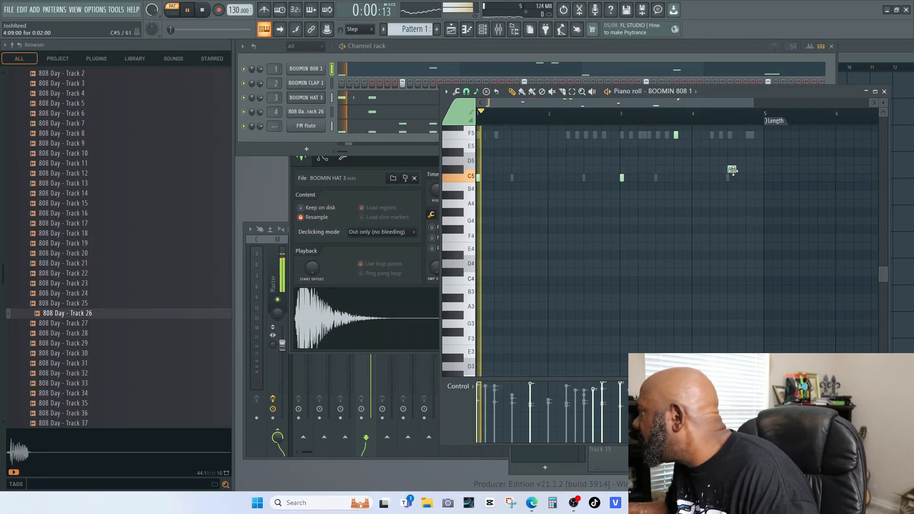
- Replace the BOOMIN 808 1 sample with 808 Day - Track 22, listen to it in the pattern, and cut the channel's notes
{"action": "left_click", "coordinate": [75, 273]}
{"action": "left_click_drag", "start_coordinate": [77, 280], "coordinate": [312, 71]}
{"action": "key", "text": "space"}
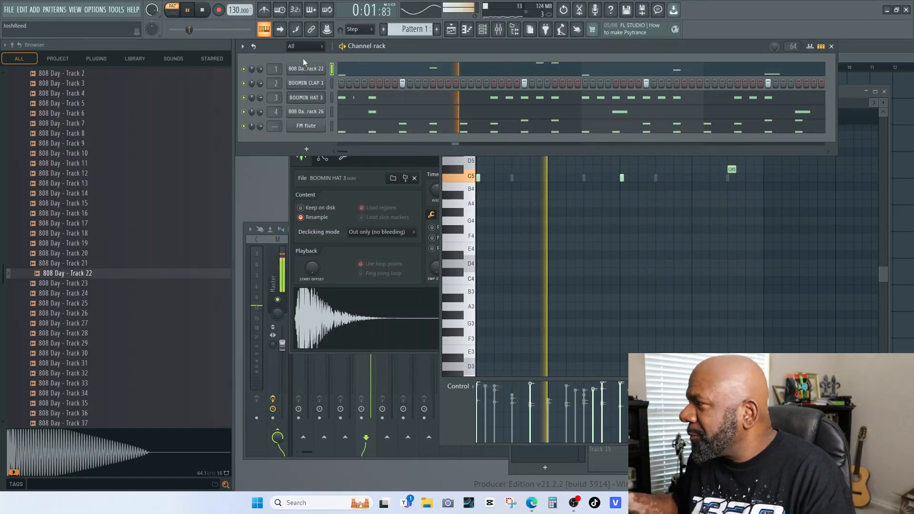
{"action": "key", "text": "space"}
{"action": "right_click", "coordinate": [323, 68]}
{"action": "left_click", "coordinate": [425, 68]}
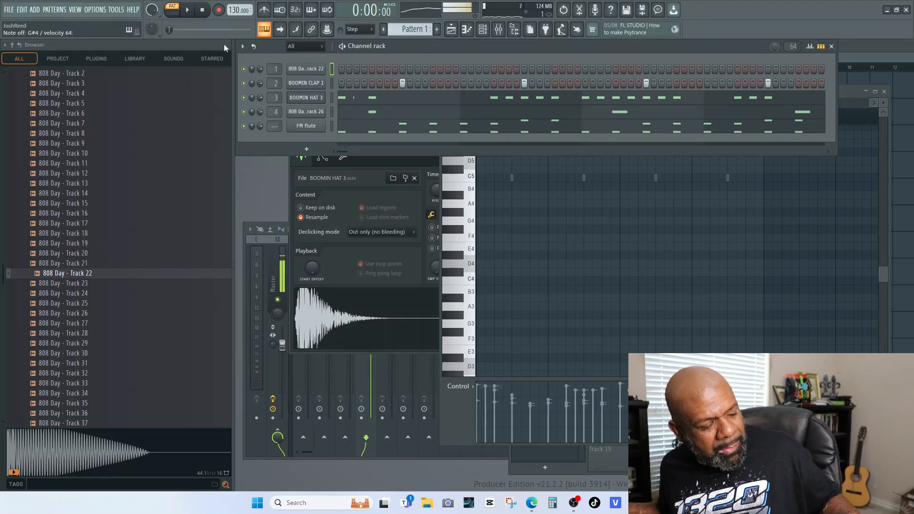
- Audition the 808 Day samples and load 808 Day - Track 2 into the first channel
{"action": "left_click_drag", "start_coordinate": [71, 163], "coordinate": [75, 175]}
{"action": "left_click_drag", "start_coordinate": [69, 297], "coordinate": [74, 140]}
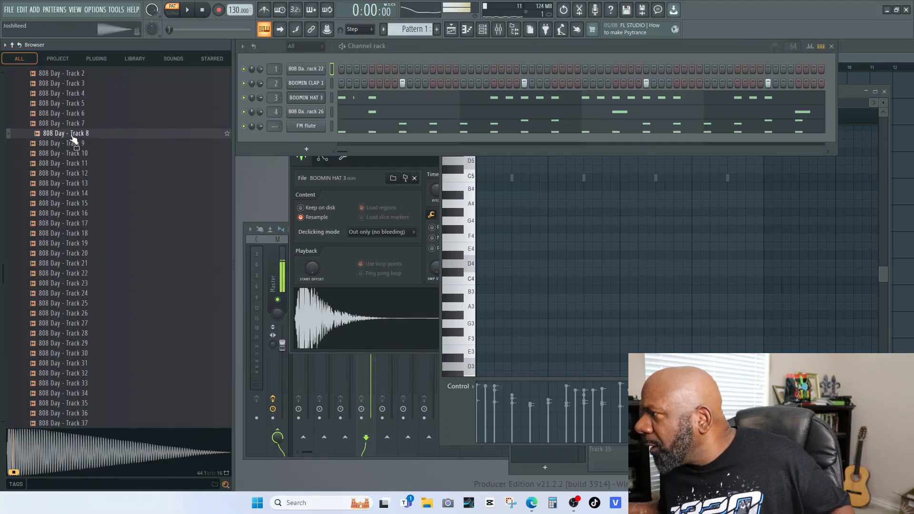
{"action": "left_click", "coordinate": [68, 87]}
{"action": "scroll", "coordinate": [84, 160], "scroll_direction": "up", "scroll_amount": 4}
{"action": "left_click", "coordinate": [69, 185]}
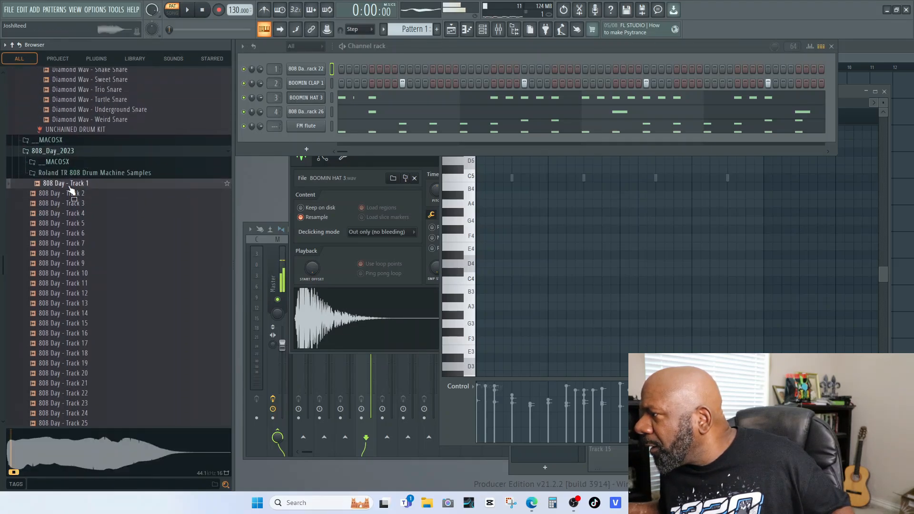
{"action": "left_click", "coordinate": [65, 196]}
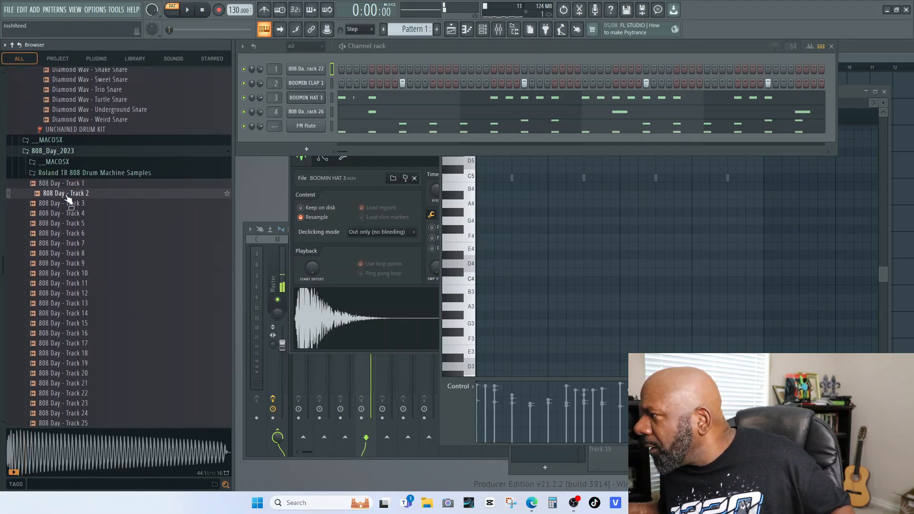
{"action": "left_click_drag", "start_coordinate": [352, 127], "coordinate": [307, 70]}
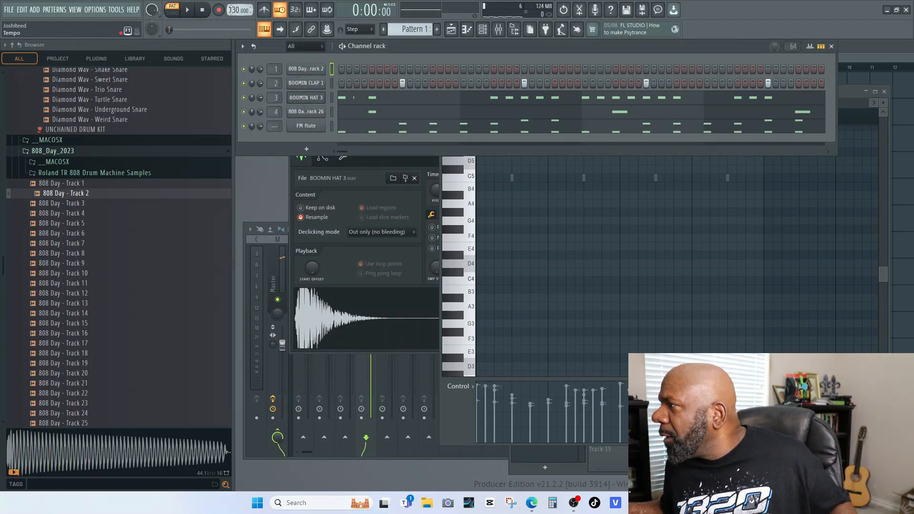
- Record a sparse live bass part into the 808 Day - Track 2 channel and play the pattern back
{"action": "left_click", "coordinate": [191, 11]}
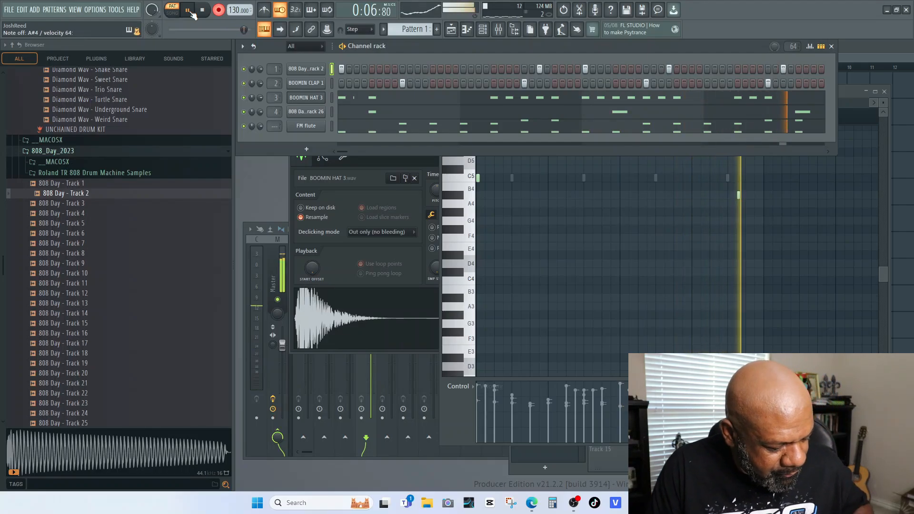
{"action": "left_click", "coordinate": [202, 10]}
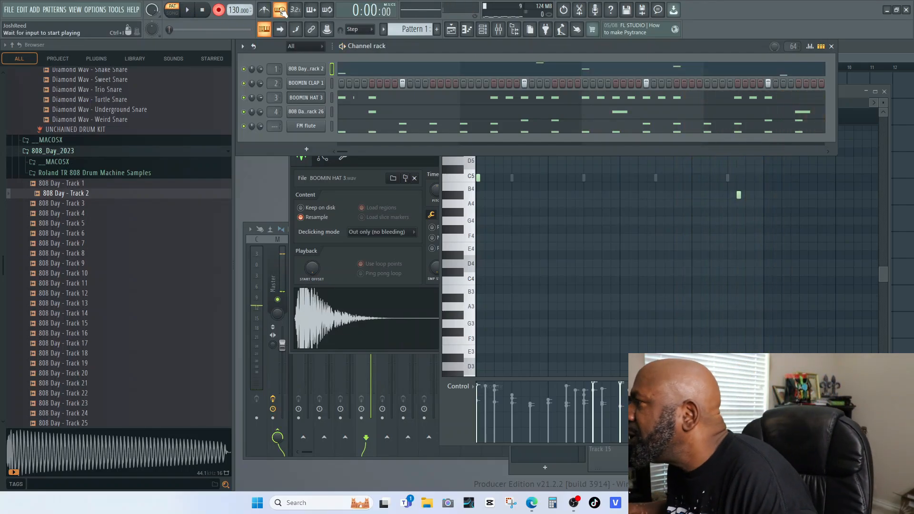
{"action": "key", "text": "space"}
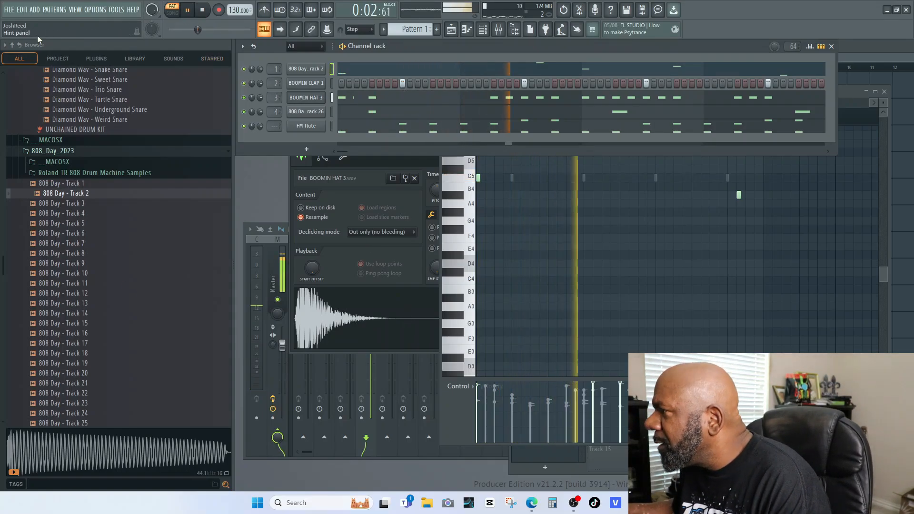
- Add an FL Keys instrument channel to the looping pattern
{"action": "left_click", "coordinate": [38, 10]}
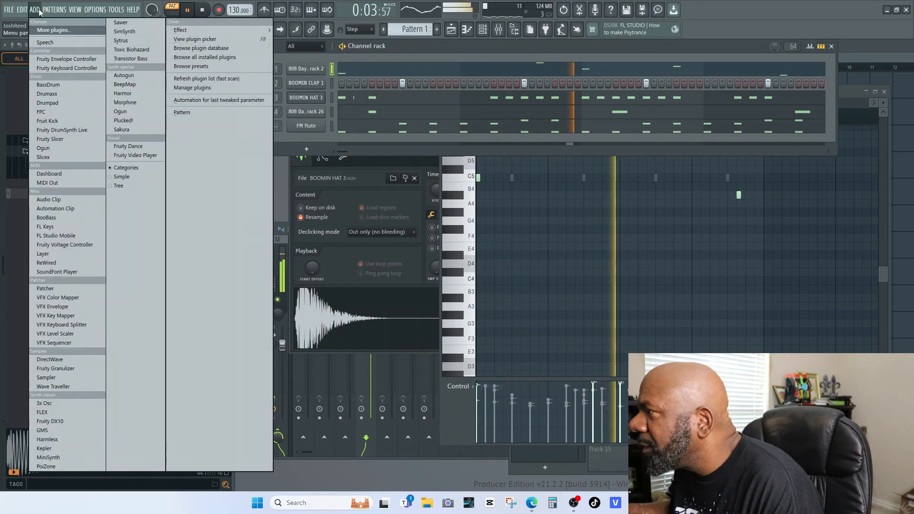
{"action": "left_click", "coordinate": [58, 227]}
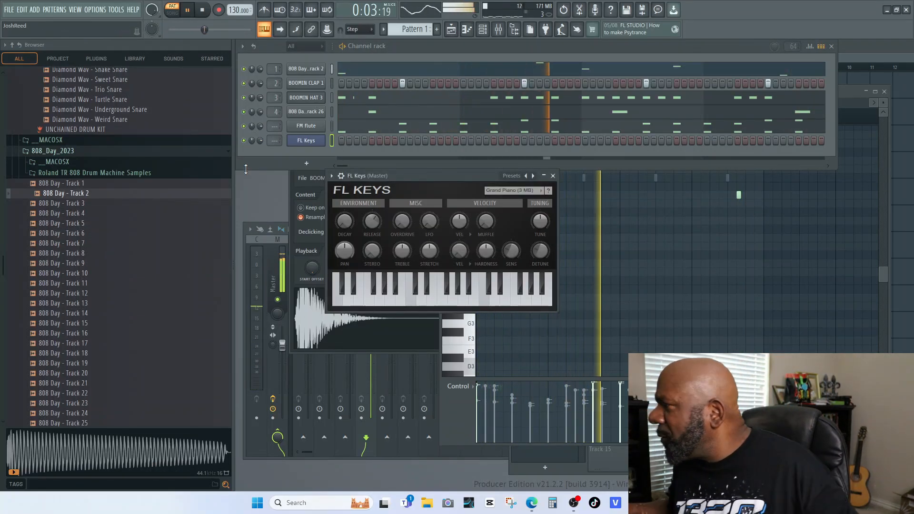
- Open the miscellaneous channel settings of 808 Day - Track 2 and test notes on it while the pattern plays
{"action": "left_click", "coordinate": [306, 69]}
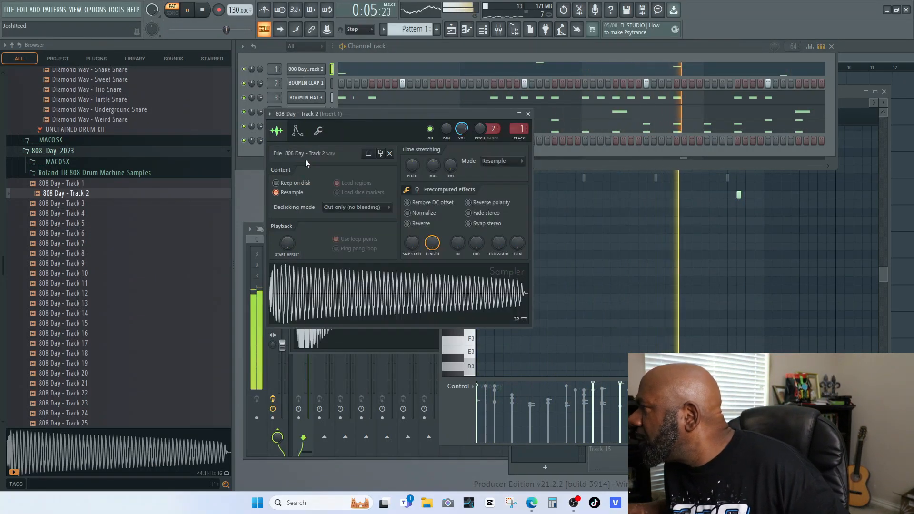
{"action": "left_click", "coordinate": [318, 131]}
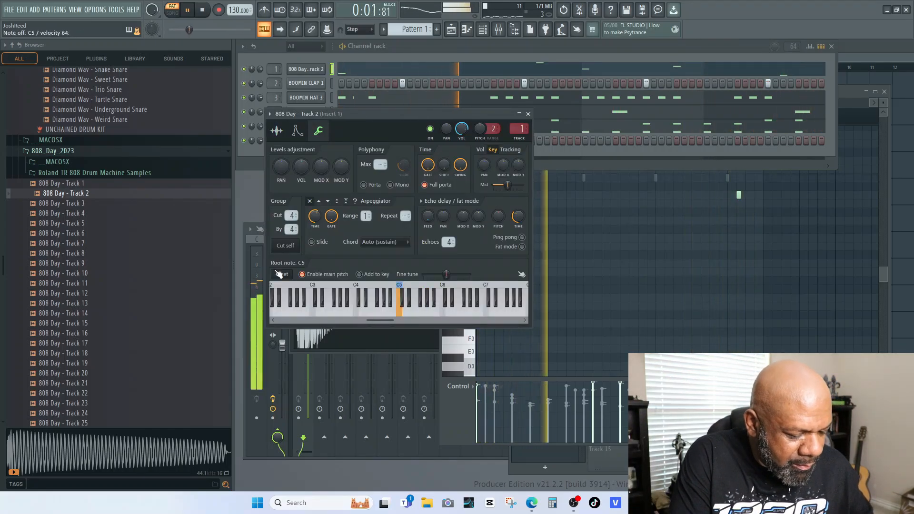
{"action": "left_click", "coordinate": [408, 47]}
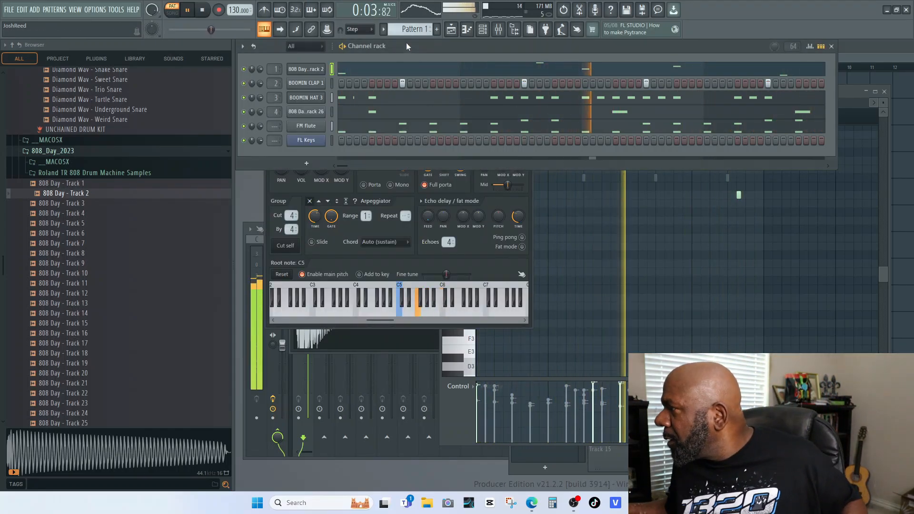
- Record a live melody into the FL Keys channel with wait-for-input recording, redo the take, and play the pattern back
{"action": "left_click", "coordinate": [306, 141]}
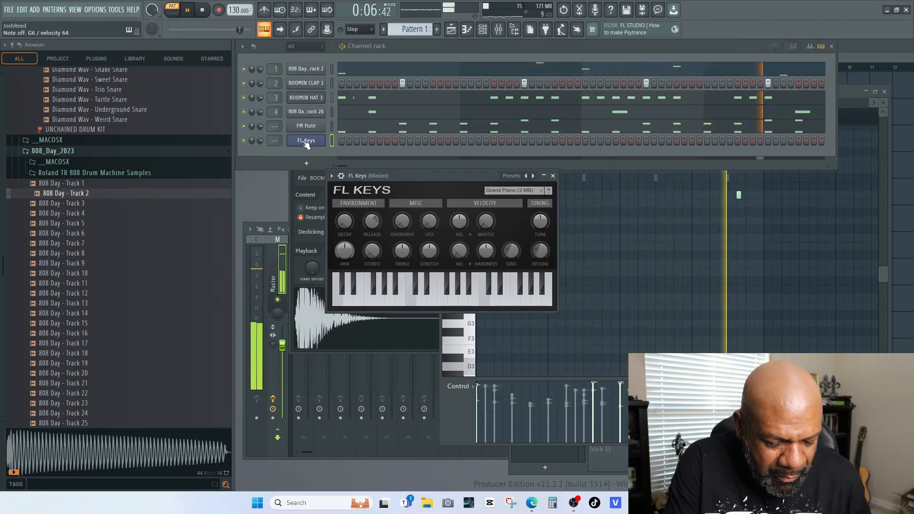
{"action": "key", "text": "space"}
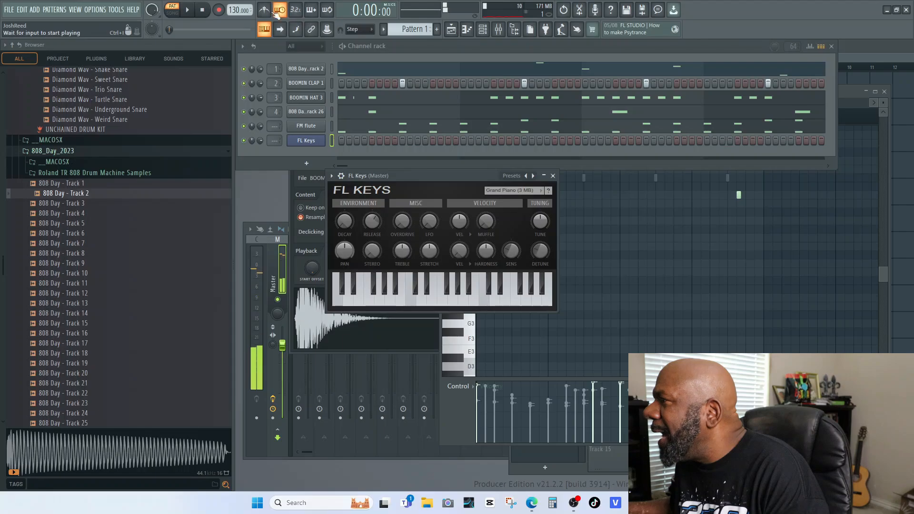
{"action": "left_click", "coordinate": [194, 11]}
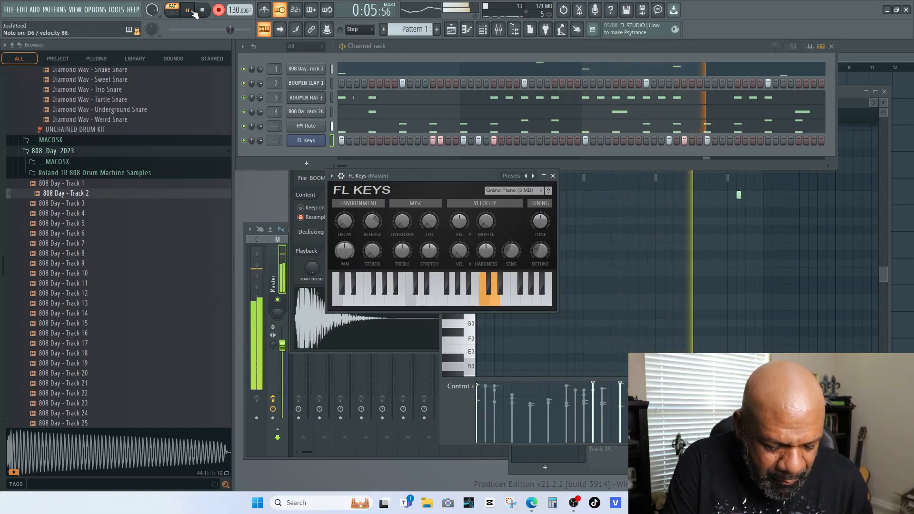
{"action": "key", "text": "space"}
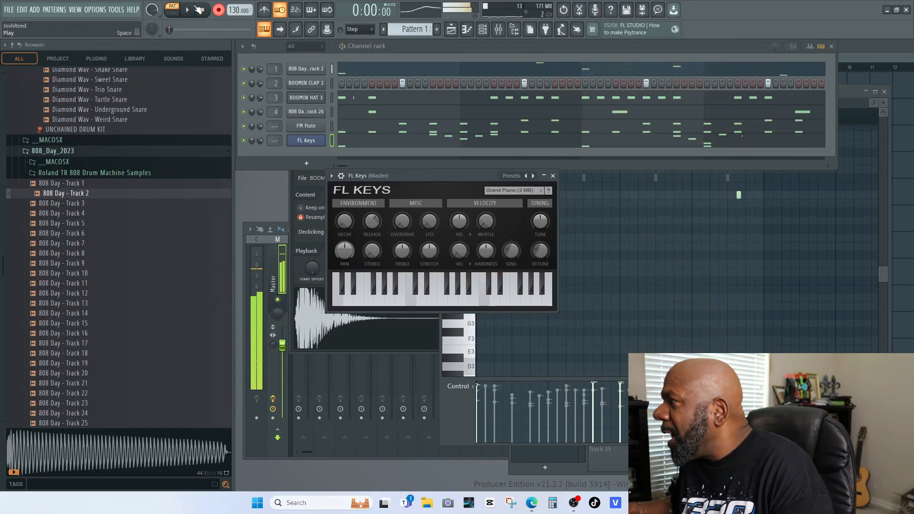
{"action": "left_click", "coordinate": [189, 13]}
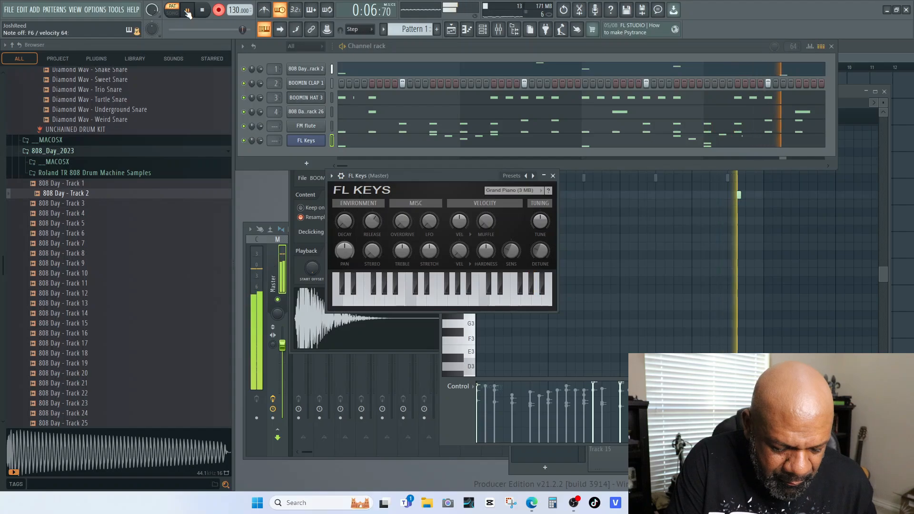
{"action": "key", "text": "space"}
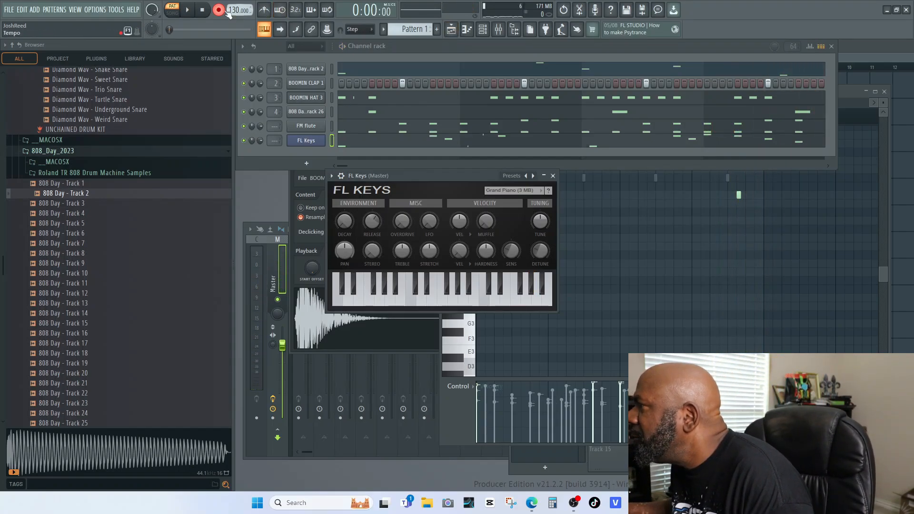
{"action": "key", "text": "space"}
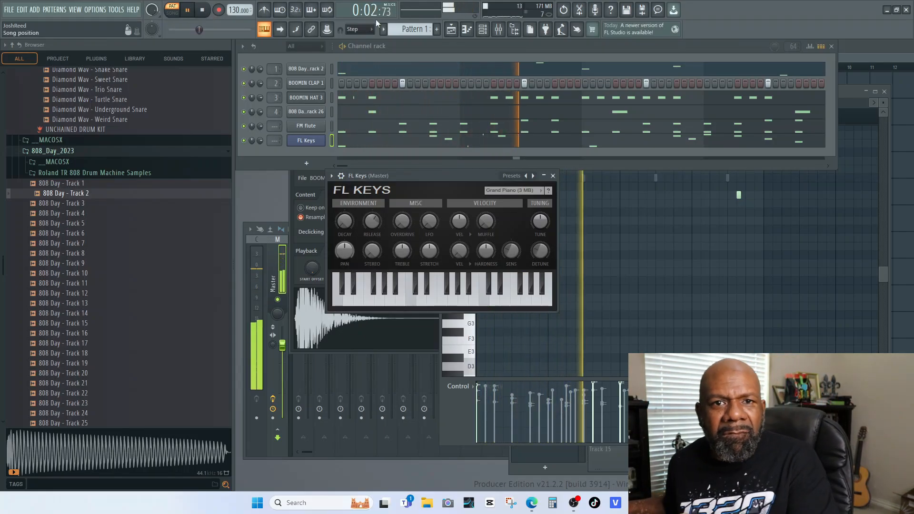
{"action": "key", "text": "space"}
- Open the FL Keys part in a maximized piano roll showing the recorded notes around C6 to G6
{"action": "left_click", "coordinate": [461, 148]}
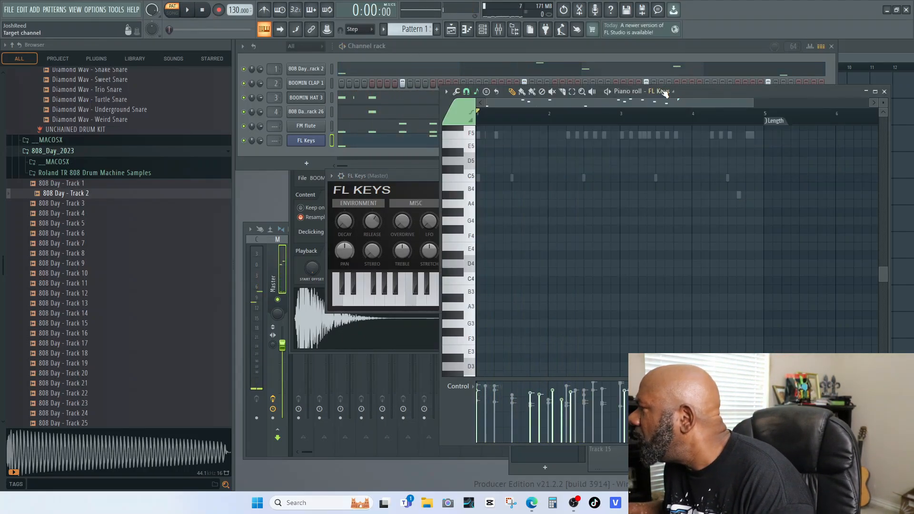
{"action": "left_click", "coordinate": [876, 92]}
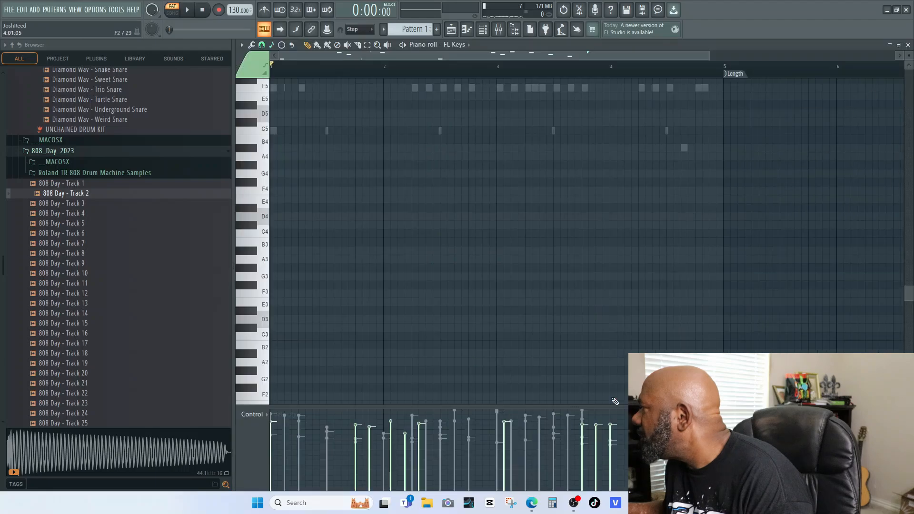
{"action": "scroll", "coordinate": [578, 210], "scroll_direction": "up", "scroll_amount": 6}
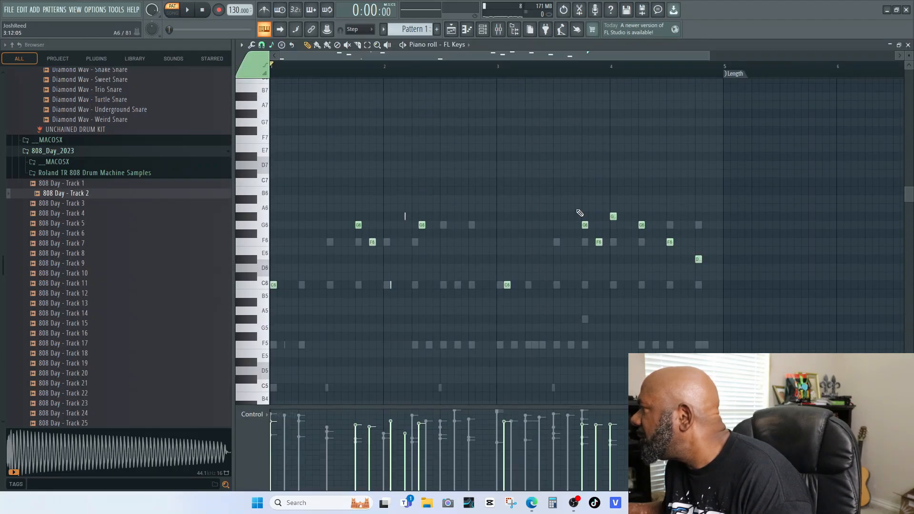
- Adjust the FL Keys notes at the start of bar 2 to one short C#6 and two short G6 notes, auditioning the pattern between edits
{"action": "key", "text": "space"}
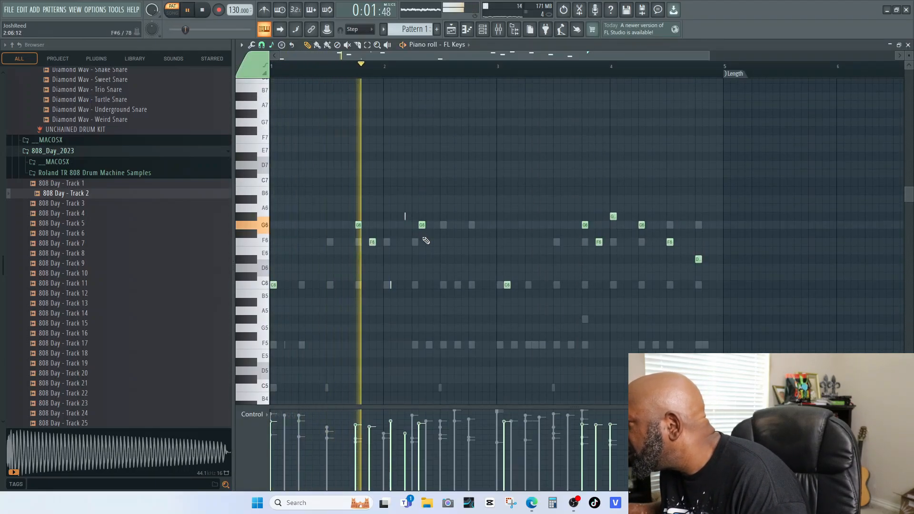
{"action": "key", "text": "space"}
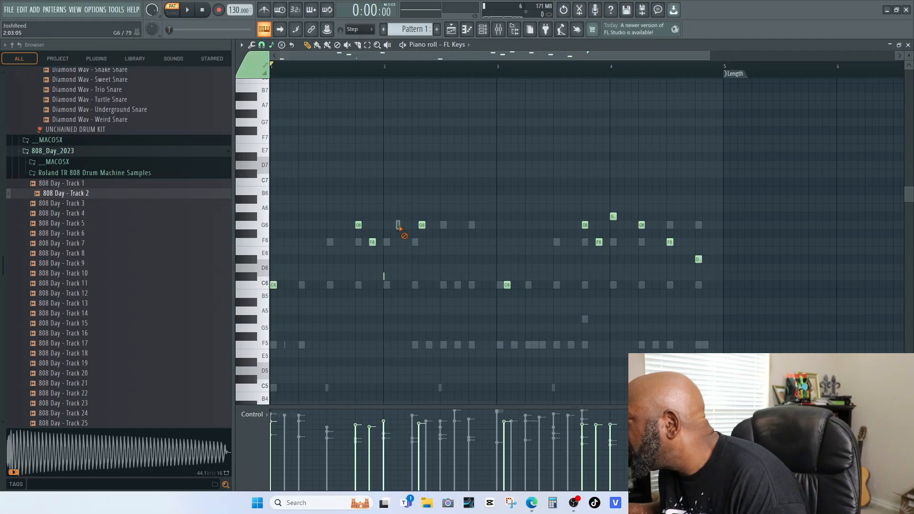
{"action": "key", "text": "space"}
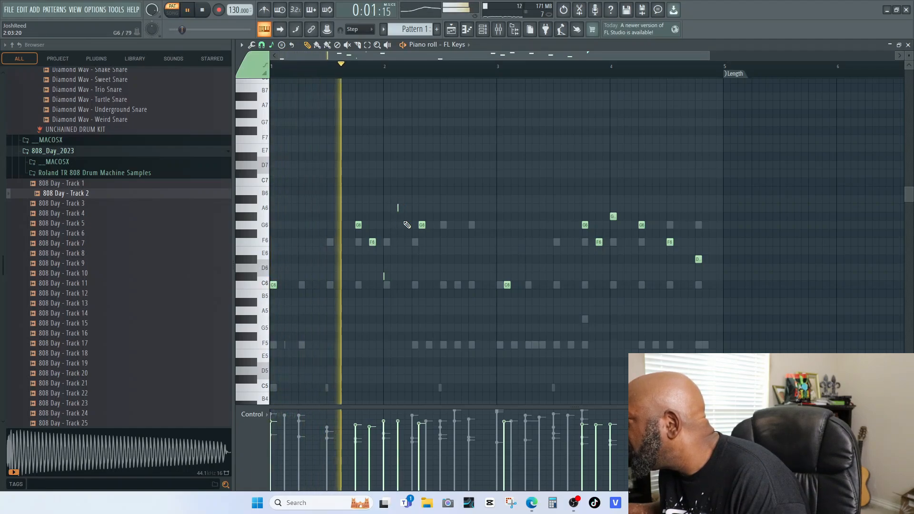
{"action": "key", "text": "space"}
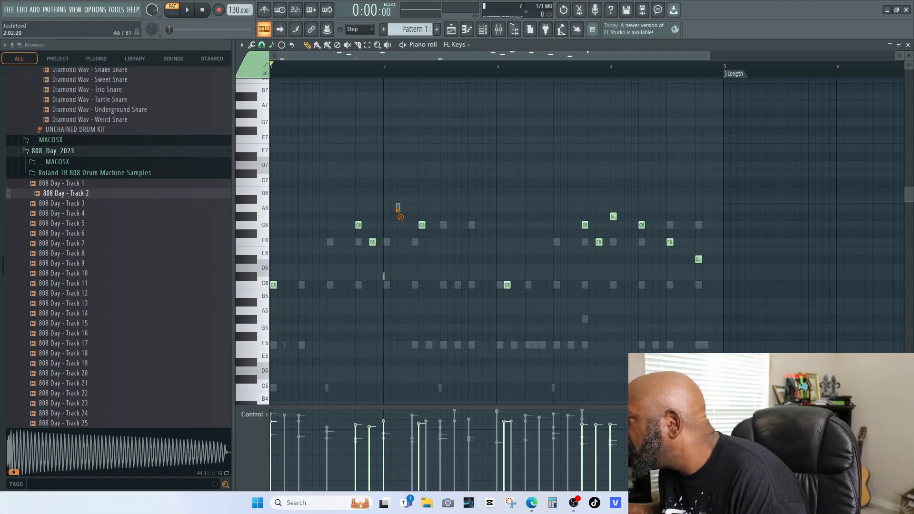
{"action": "key", "text": "space"}
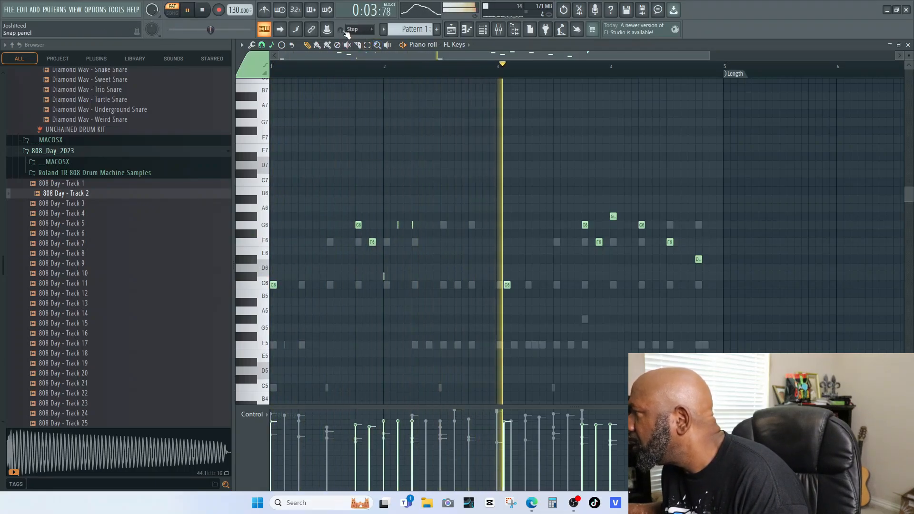
{"action": "scroll", "coordinate": [346, 33], "scroll_direction": "up", "scroll_amount": 5}
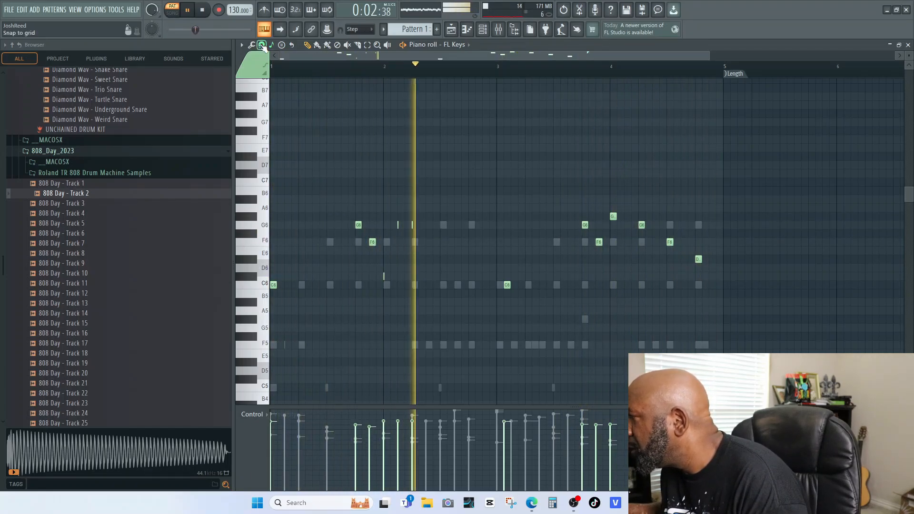
{"action": "key", "text": "space"}
- Set the piano roll's snap to Step and start a new wait-for-input recording of the FL Keys part
{"action": "left_click", "coordinate": [262, 45]}
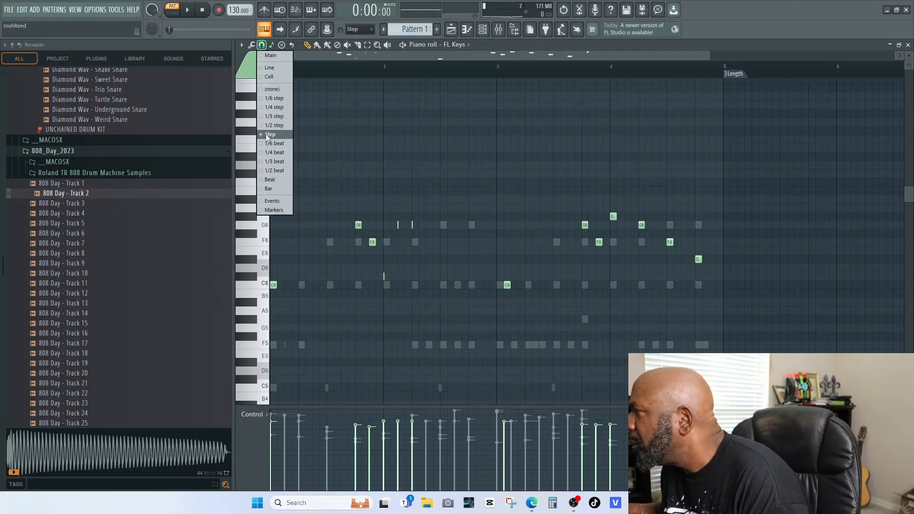
{"action": "left_click", "coordinate": [267, 135]}
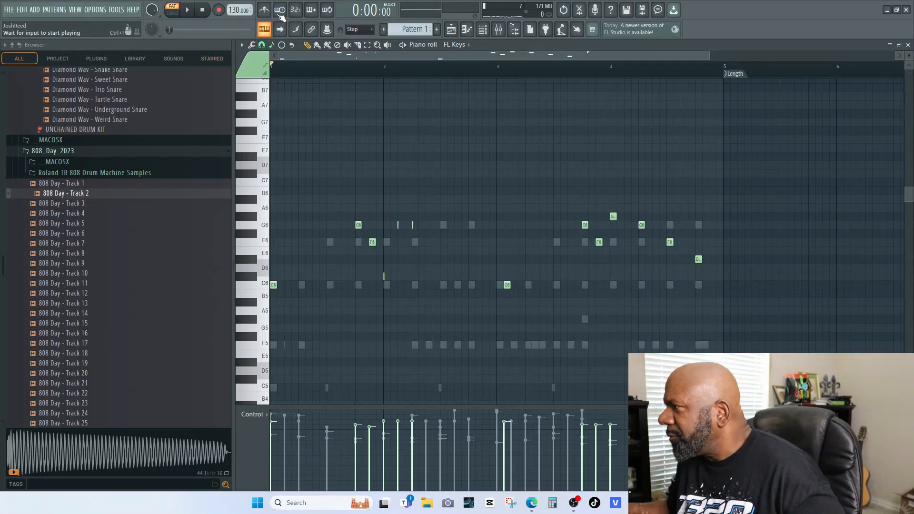
{"action": "left_click", "coordinate": [190, 13]}
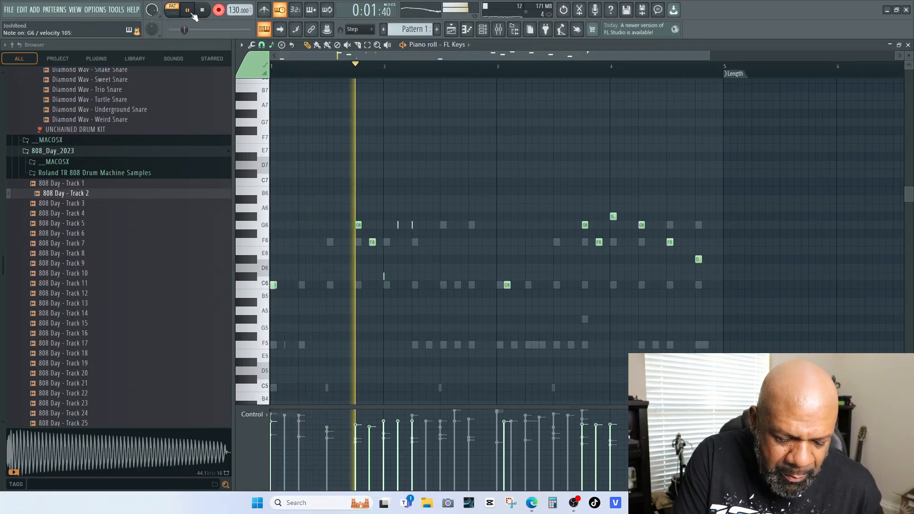